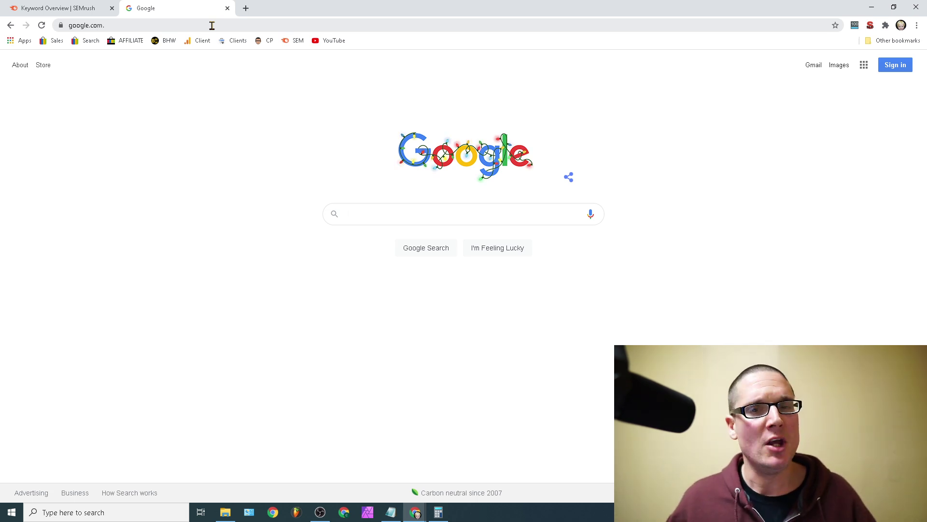
# Copy the Related Keywords table for cheap cameras from the SEMrush Keyword Overview.
pyautogui.click(69, 6)
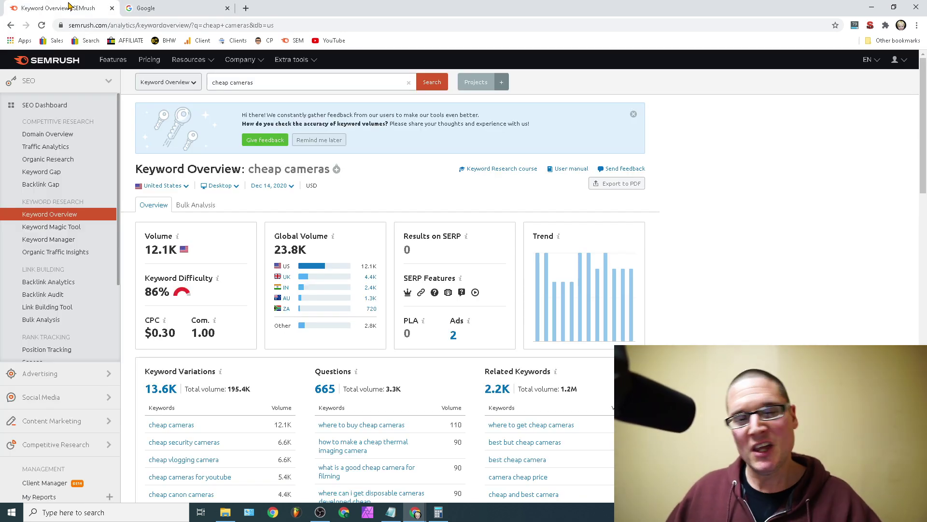
pyautogui.click(312, 82)
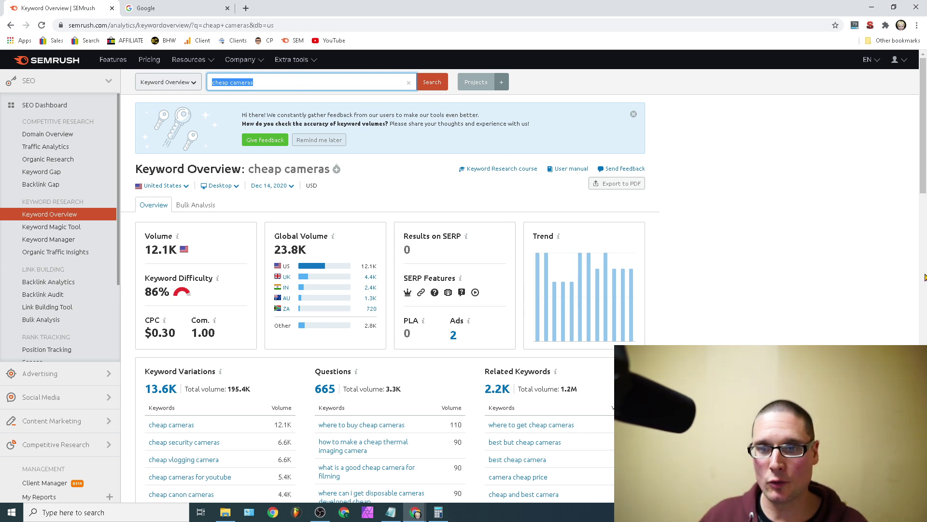
pyautogui.scroll(-3, 916, 276)
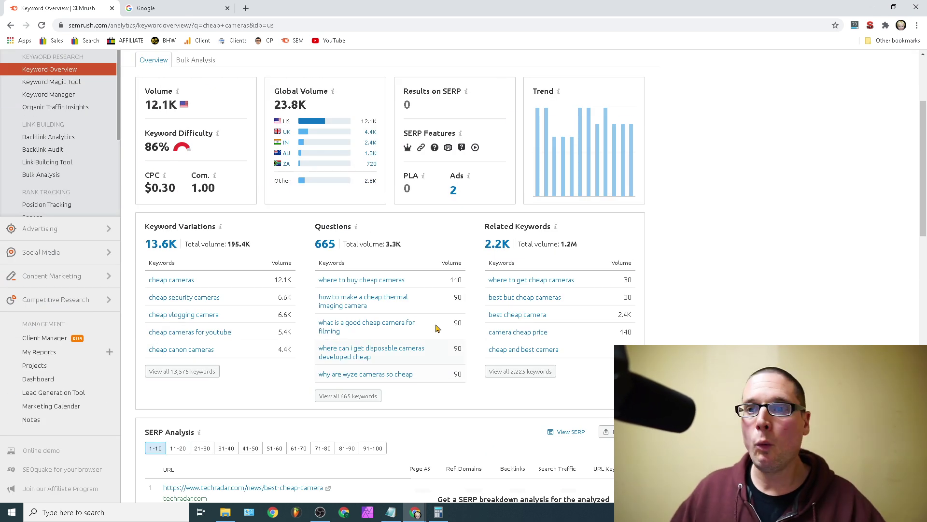
pyautogui.moveTo(479, 279); pyautogui.dragTo(596, 346)
pyautogui.rightClick(556, 282)
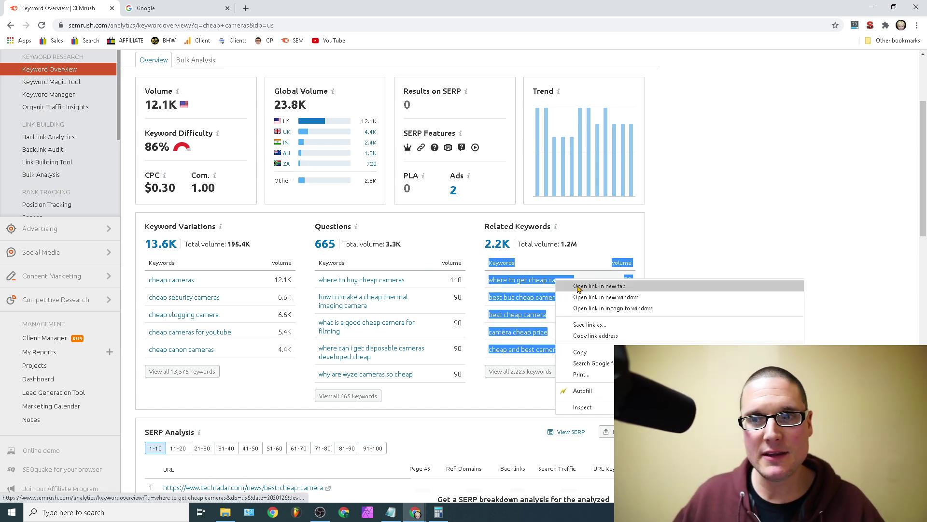
pyautogui.click(578, 351)
# Paste the related keywords over the existing text in the Notepad list.
pyautogui.click(391, 512)
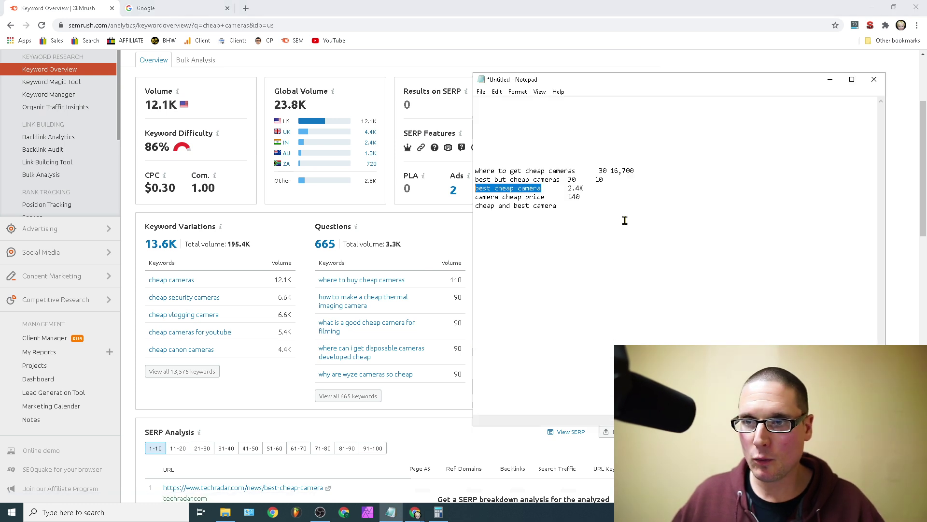
pyautogui.moveTo(622, 213); pyautogui.dragTo(475, 168)
pyautogui.rightClick(506, 183)
pyautogui.click(549, 239)
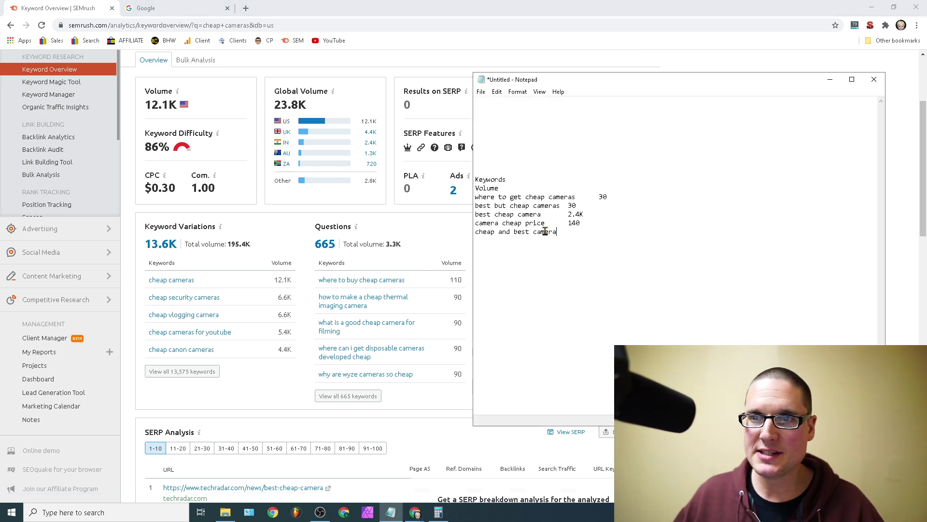
# Delete the Keywords/Volume header and blank lines, leaving five keywords with volumes.
pyautogui.moveTo(516, 190); pyautogui.dragTo(469, 177)
pyautogui.press('Delete')
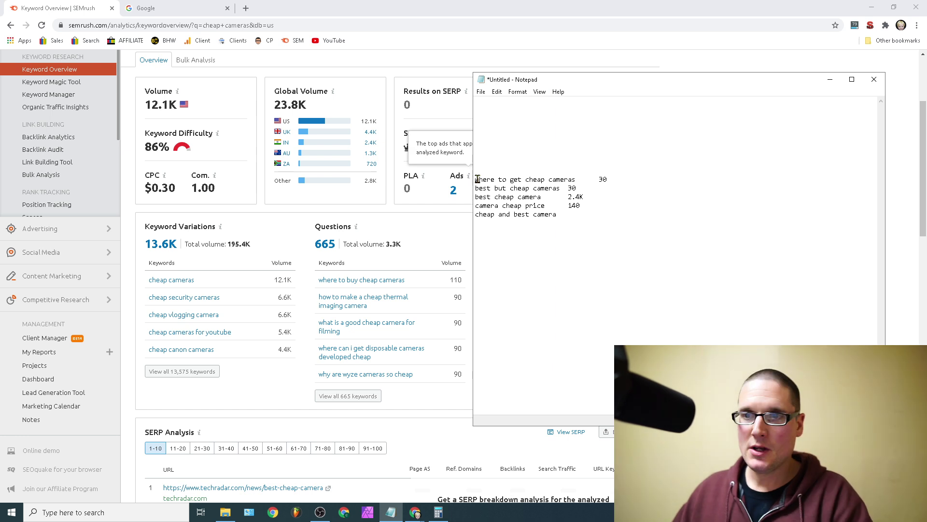
pyautogui.click(500, 160)
pyautogui.press('Delete')
pyautogui.press('BackSpace')
pyautogui.press('BackSpace')
pyautogui.press('BackSpace')
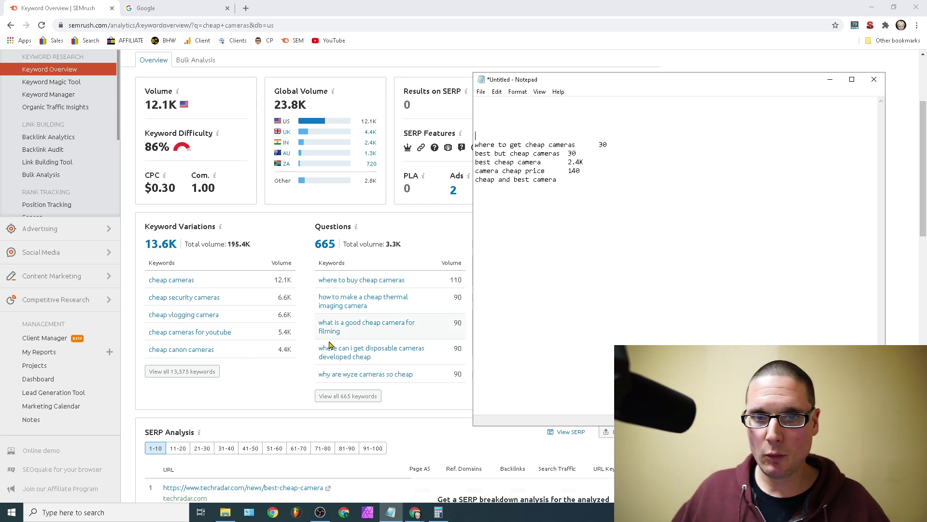
pyautogui.moveTo(255, 354); pyautogui.dragTo(164, 295)
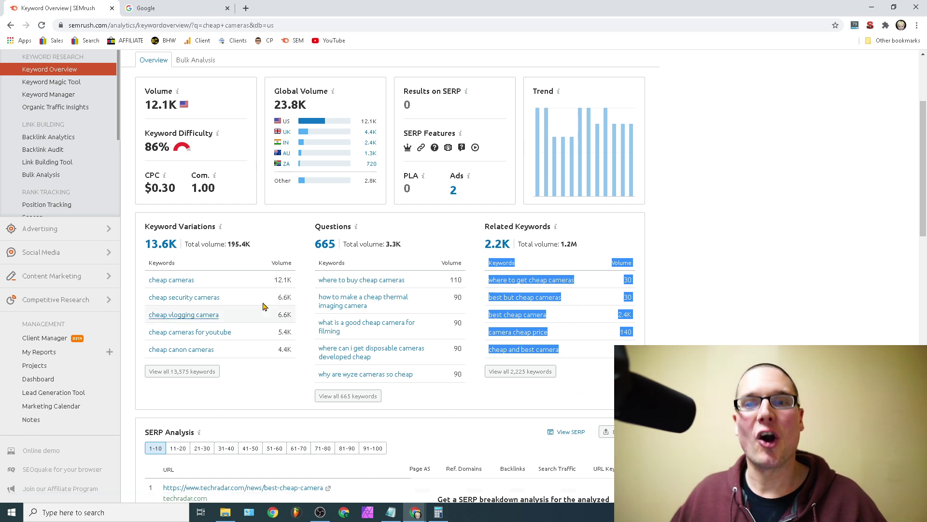
# Copy the five Keyword Variations rows with their volumes from SEMrush.
pyautogui.click(135, 386)
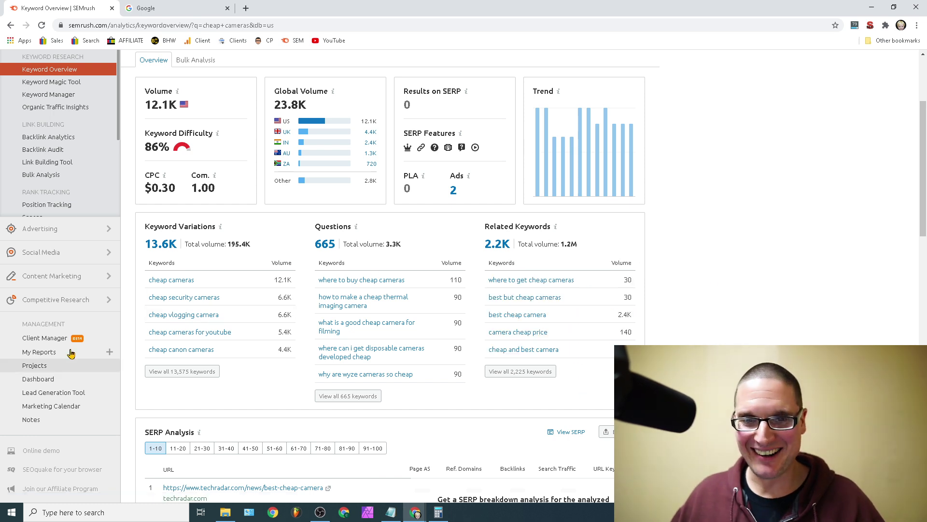
pyautogui.moveTo(144, 282); pyautogui.dragTo(146, 283)
pyautogui.click(145, 283)
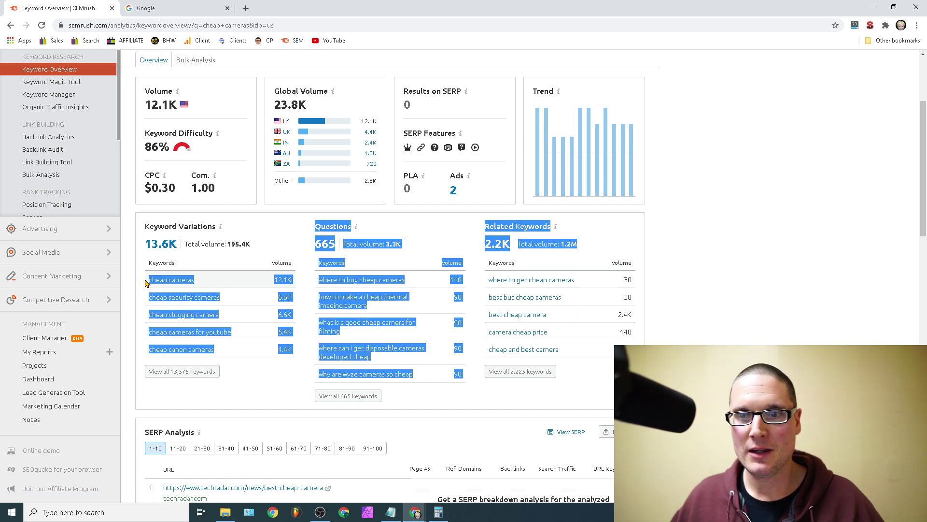
pyautogui.click(145, 278)
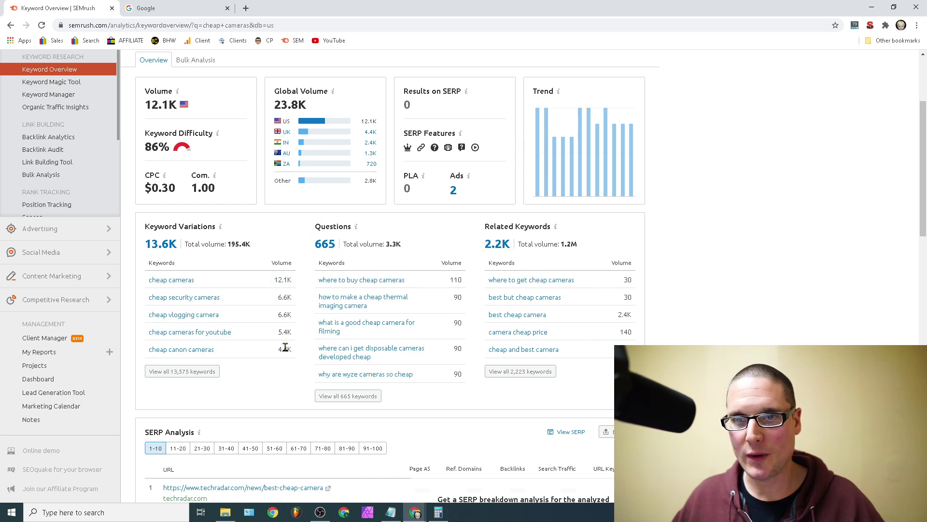
pyautogui.moveTo(296, 350); pyautogui.dragTo(150, 282)
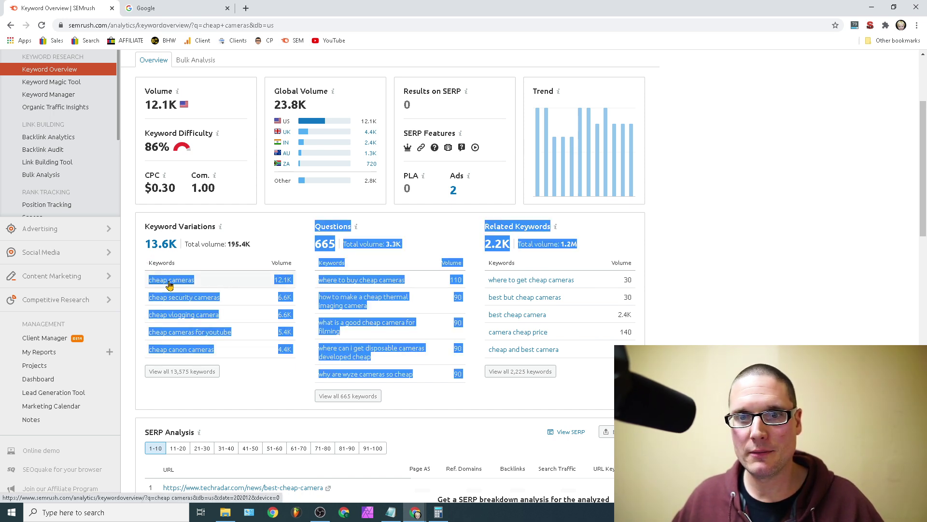
pyautogui.rightClick(170, 282)
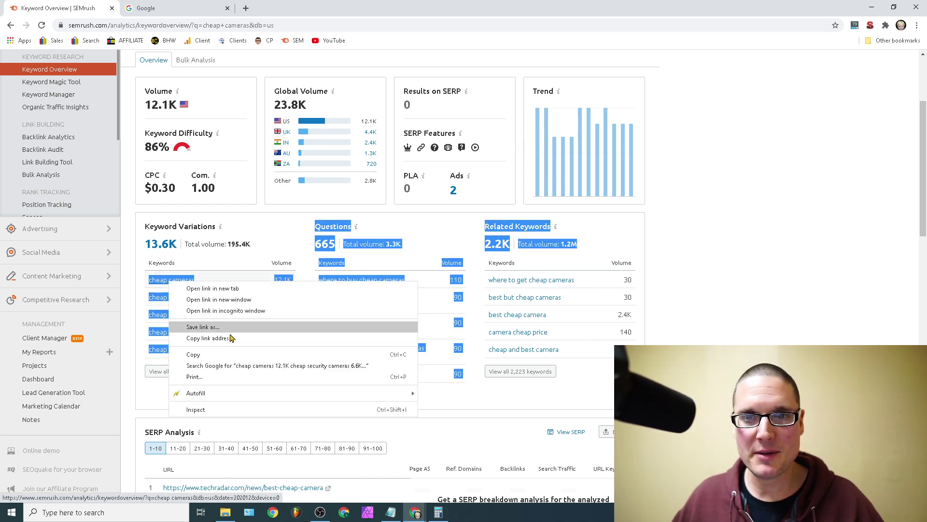
pyautogui.click(279, 234)
pyautogui.moveTo(147, 279); pyautogui.dragTo(290, 352)
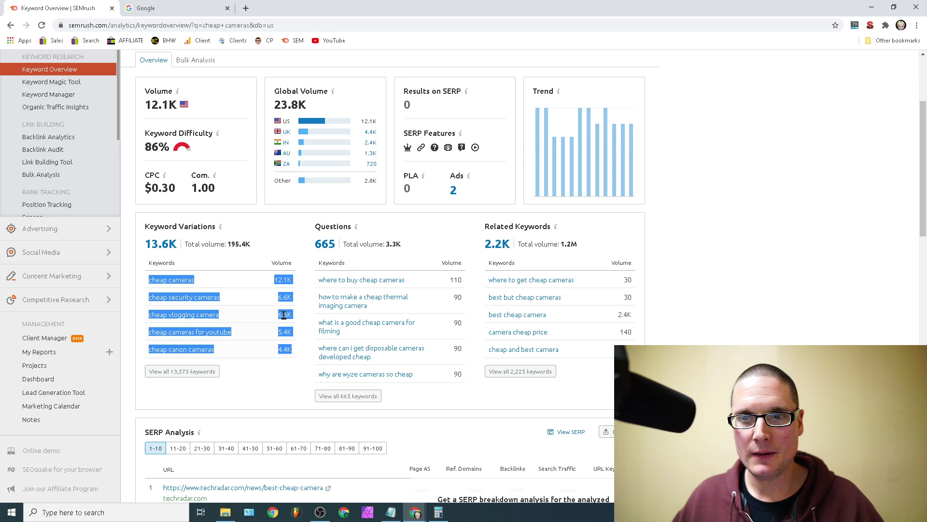
pyautogui.rightClick(285, 297)
pyautogui.click(296, 306)
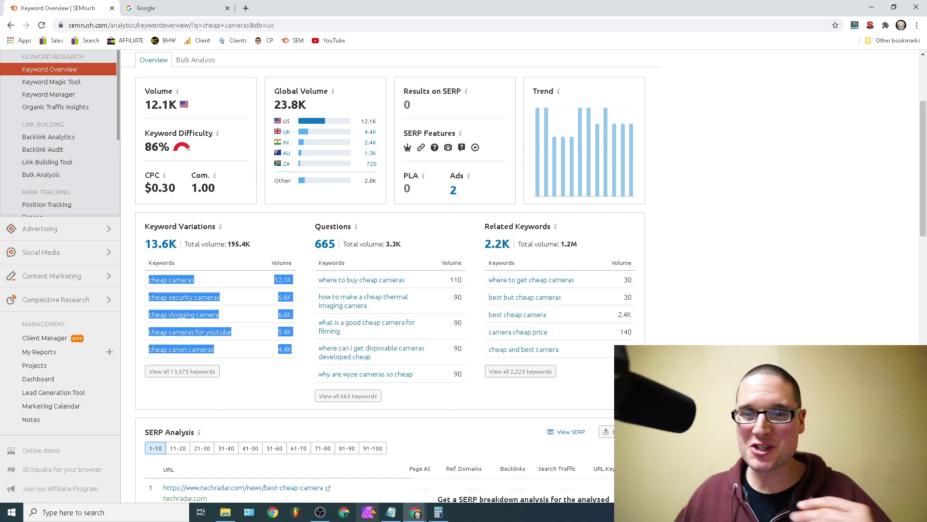
# Paste the Keyword Variations over the existing lines in the Notepad list.
pyautogui.click(397, 515)
pyautogui.moveTo(617, 182); pyautogui.dragTo(476, 140)
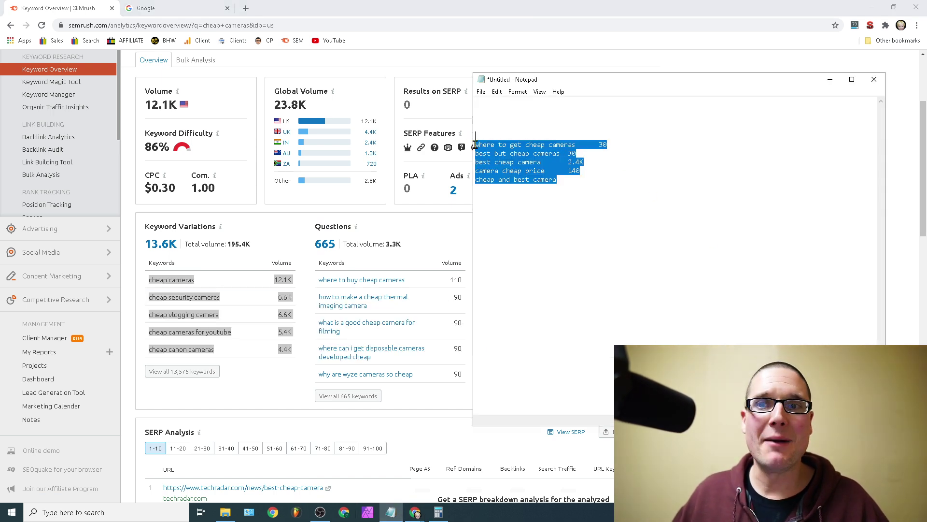
pyautogui.rightClick(485, 151)
pyautogui.click(512, 194)
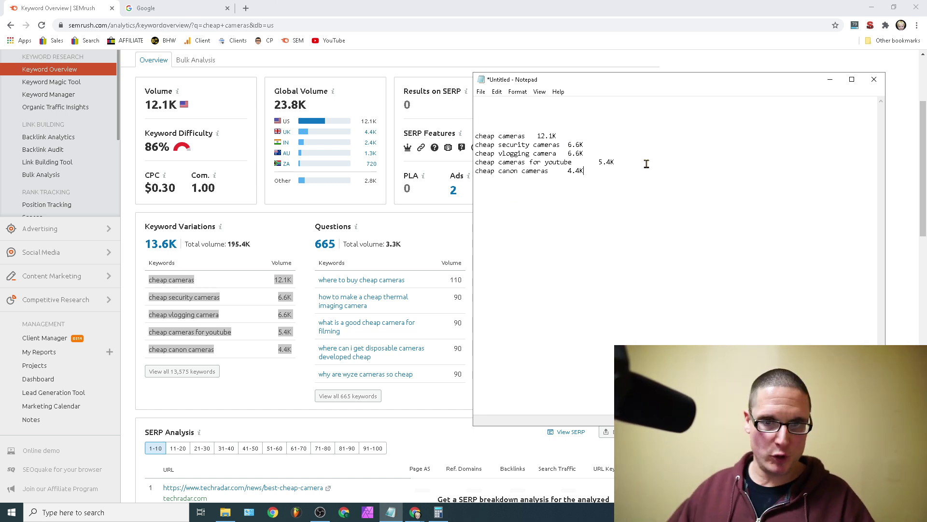
pyautogui.click(277, 246)
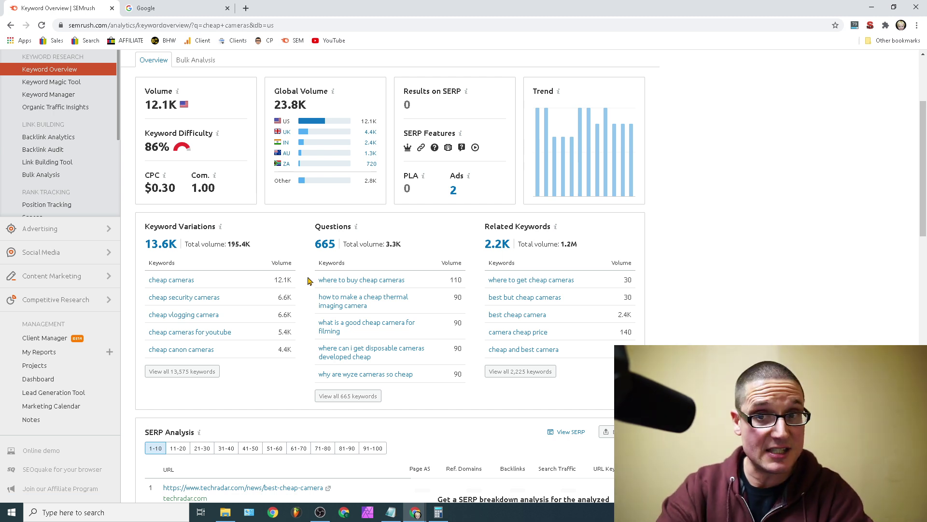
# Copy the keyword 'cheap cameras' from the first line of the Notepad list.
pyautogui.click(161, 5)
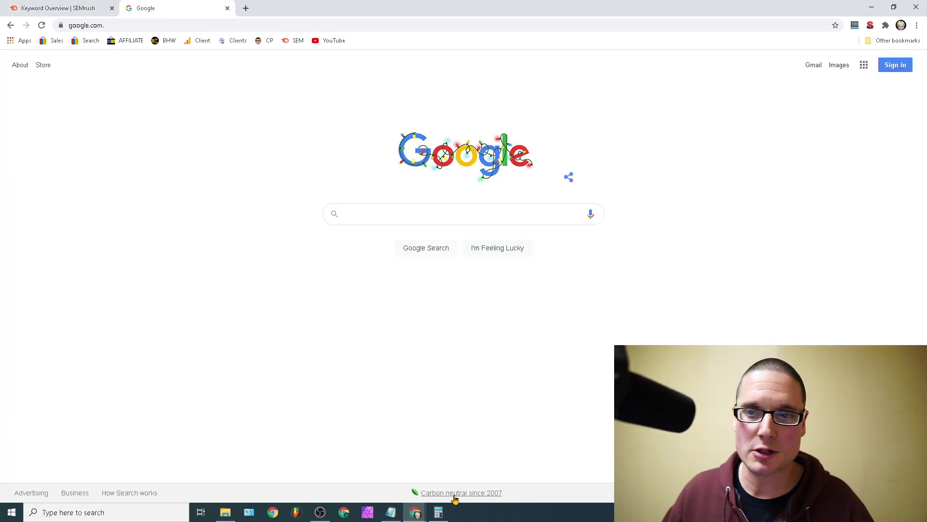
pyautogui.moveTo(391, 511)
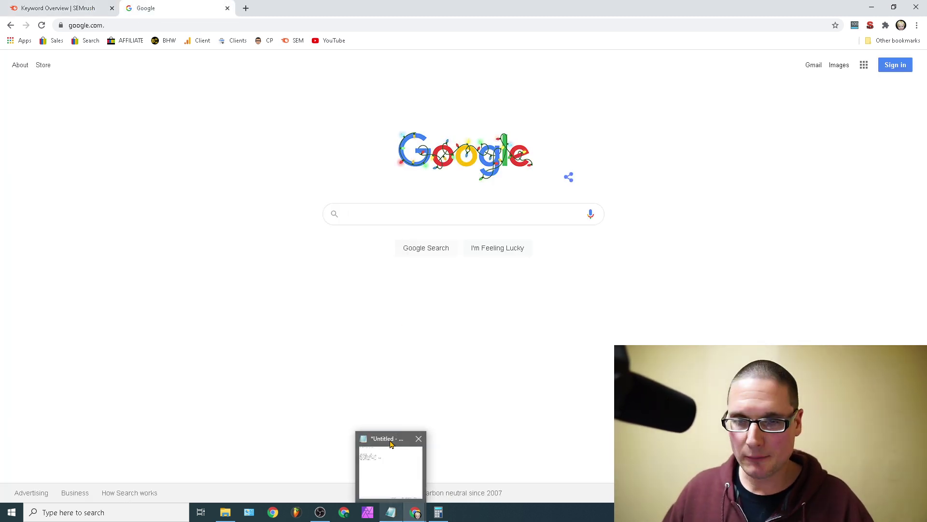
pyautogui.click(365, 215)
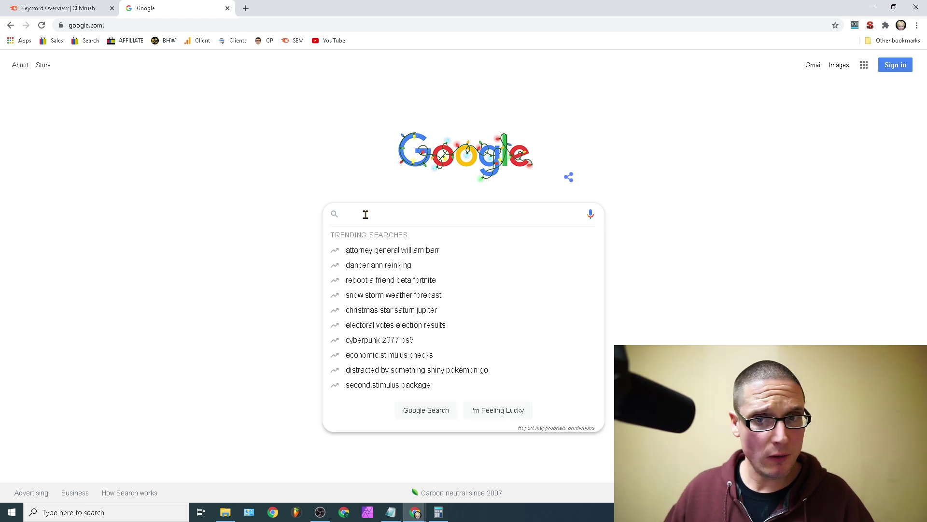
pyautogui.moveTo(392, 513)
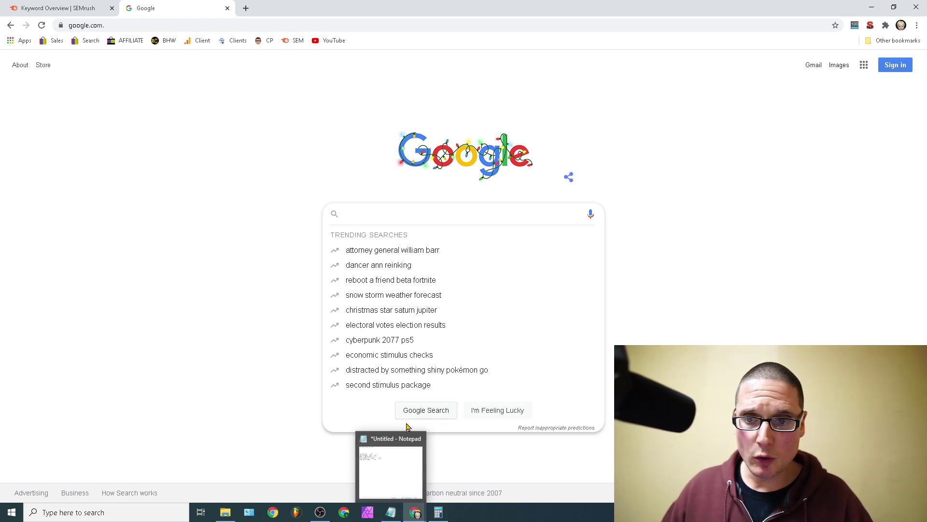
pyautogui.click(395, 442)
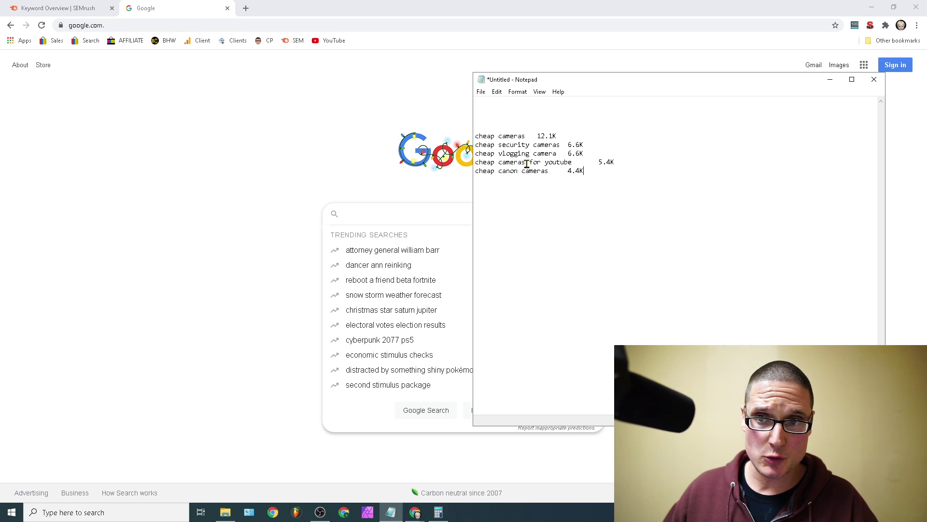
pyautogui.moveTo(528, 135); pyautogui.dragTo(476, 136)
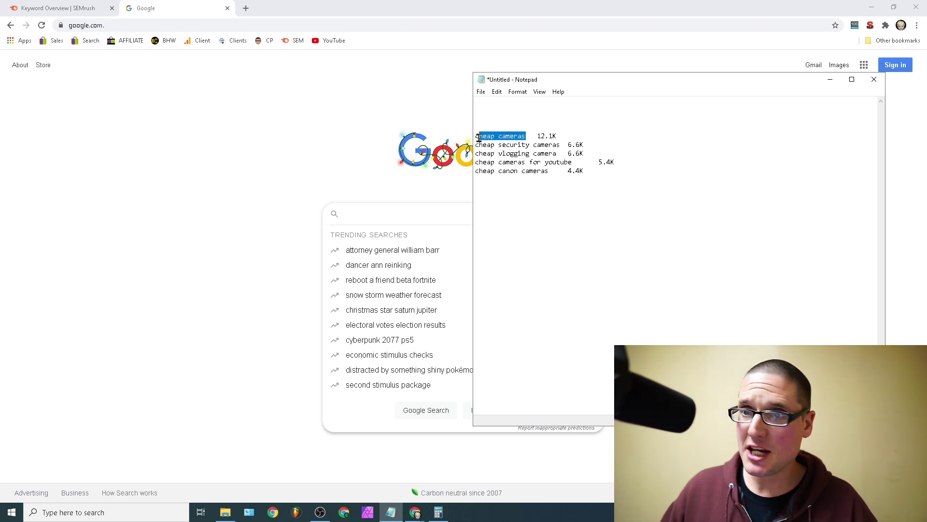
pyautogui.rightClick(489, 137)
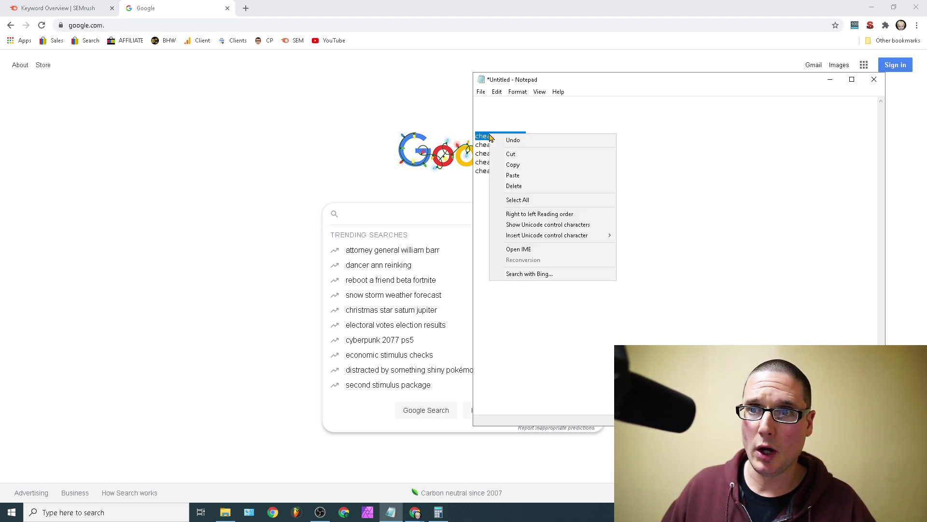
pyautogui.click(512, 163)
# Search Google for 'intitle: cheap cameras'.
pyautogui.click(367, 215)
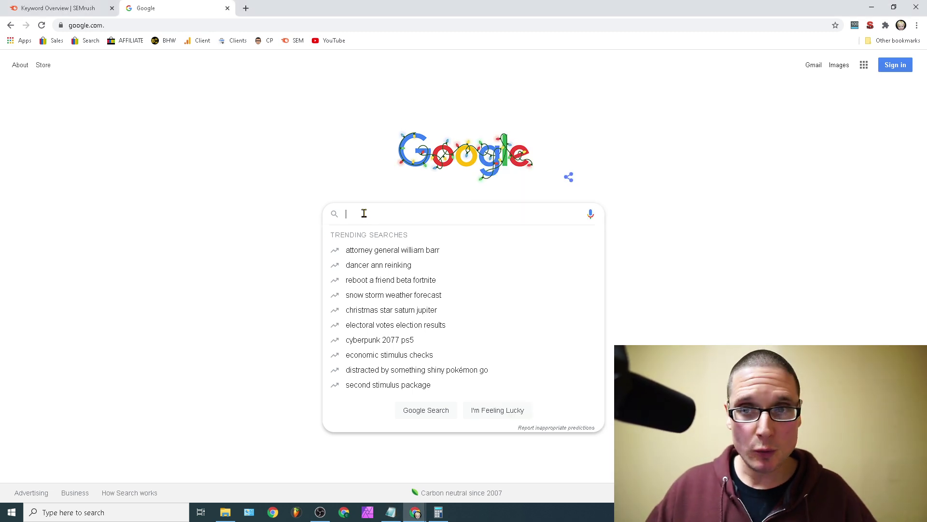
pyautogui.write('in')
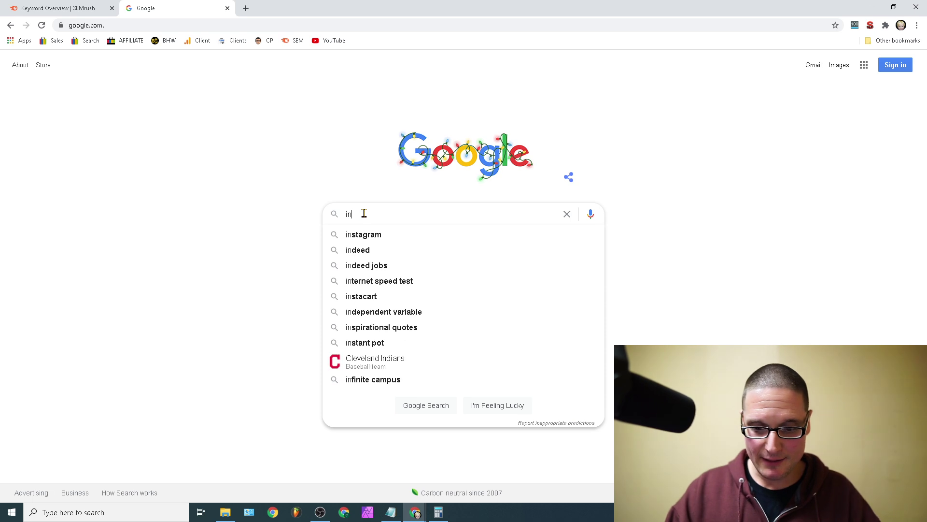
pyautogui.write('title')
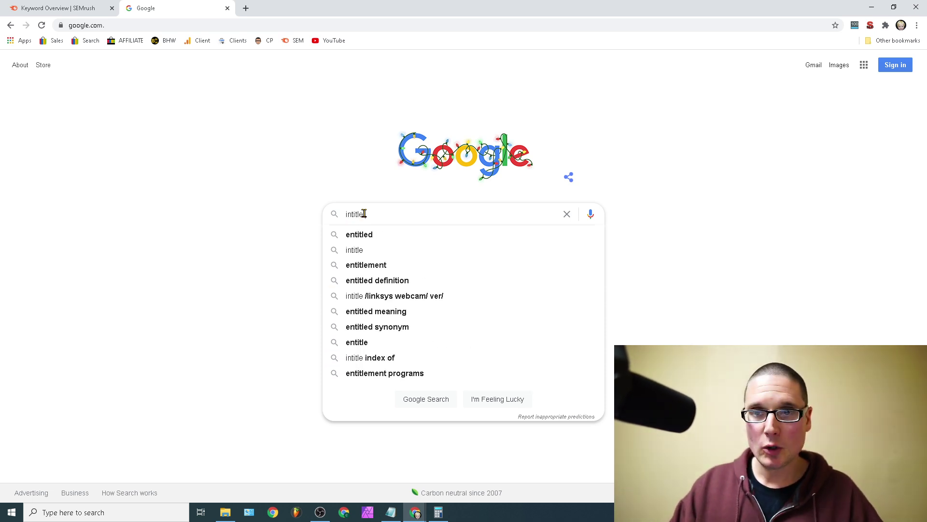
pyautogui.write(':')
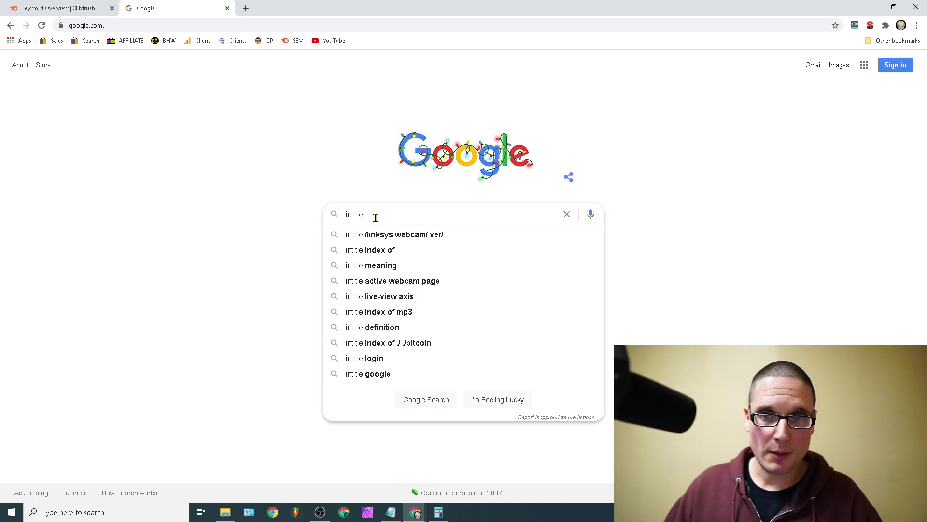
pyautogui.rightClick(376, 214)
pyautogui.click(427, 287)
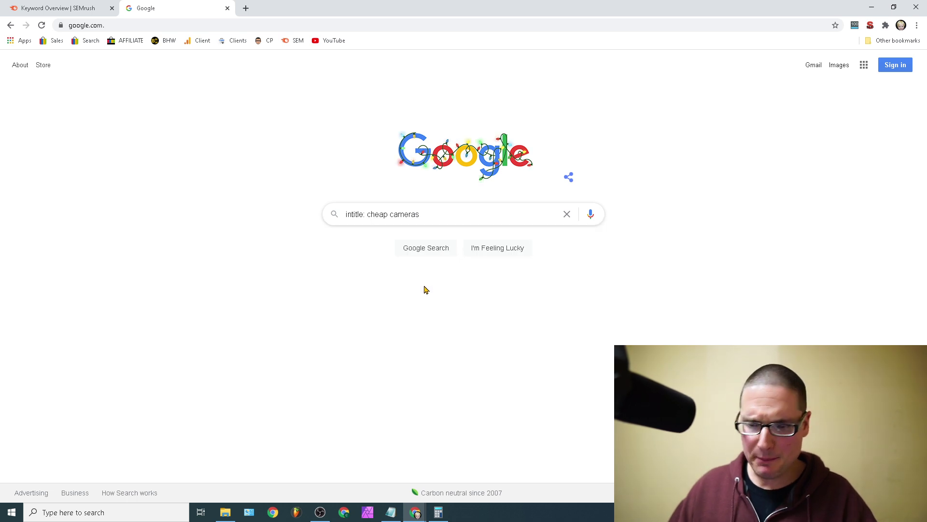
pyautogui.press('Return')
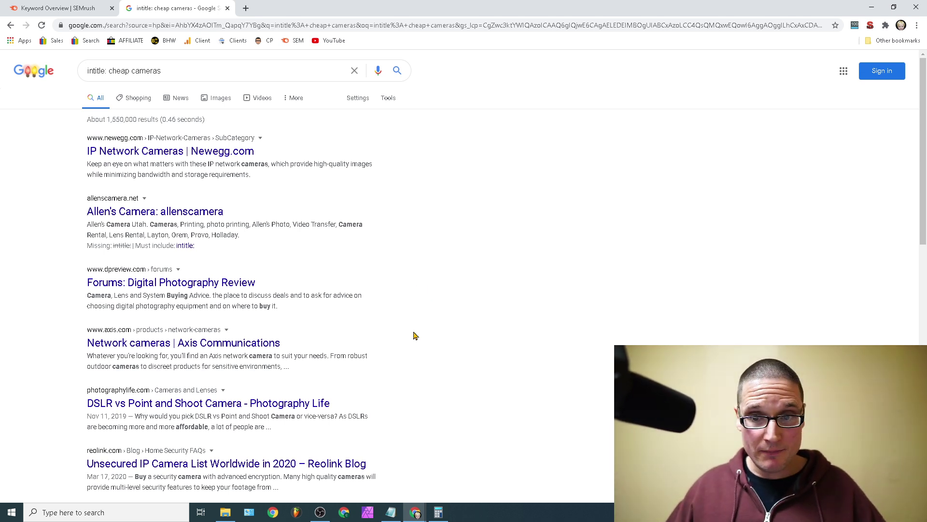
# Copy Google's 1,550,000 result count and paste it after cheap cameras 12.1K in Notepad.
pyautogui.click(391, 512)
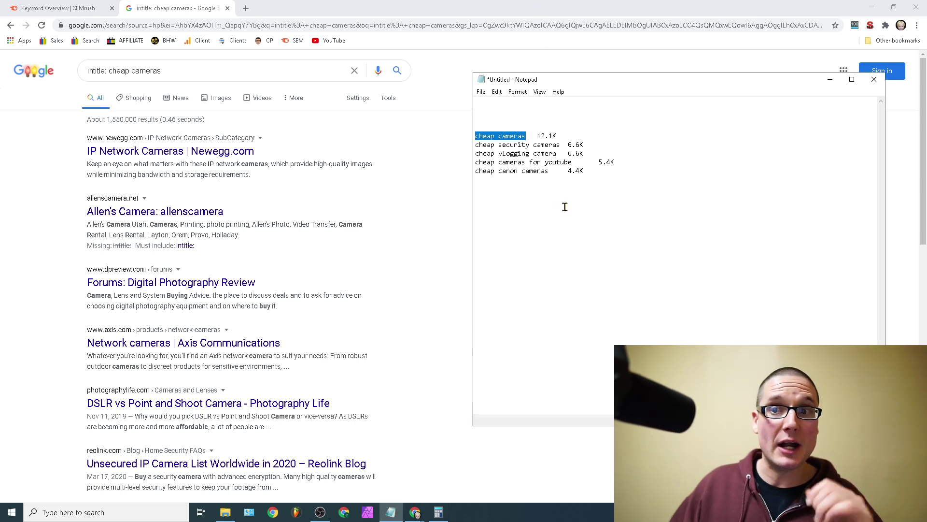
pyautogui.click(579, 104)
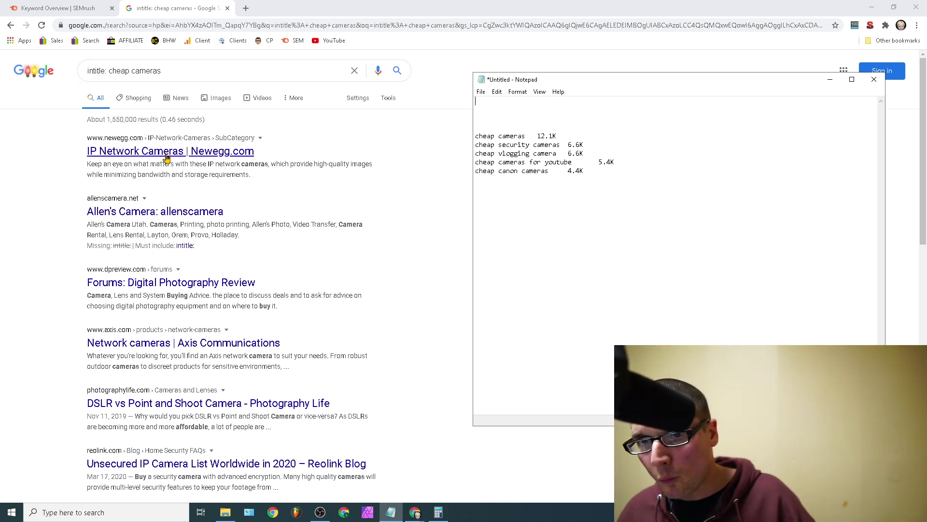
pyautogui.moveTo(137, 121); pyautogui.dragTo(107, 124)
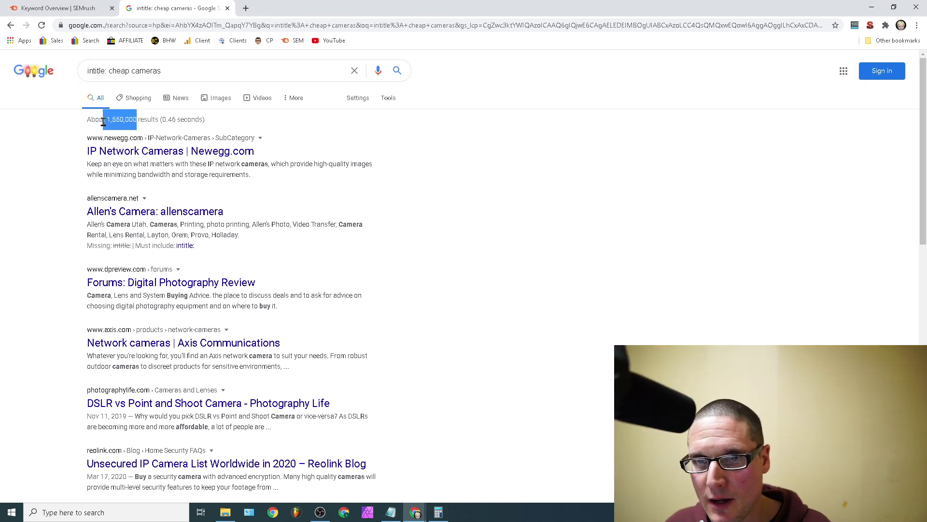
pyautogui.rightClick(119, 121)
pyautogui.click(143, 126)
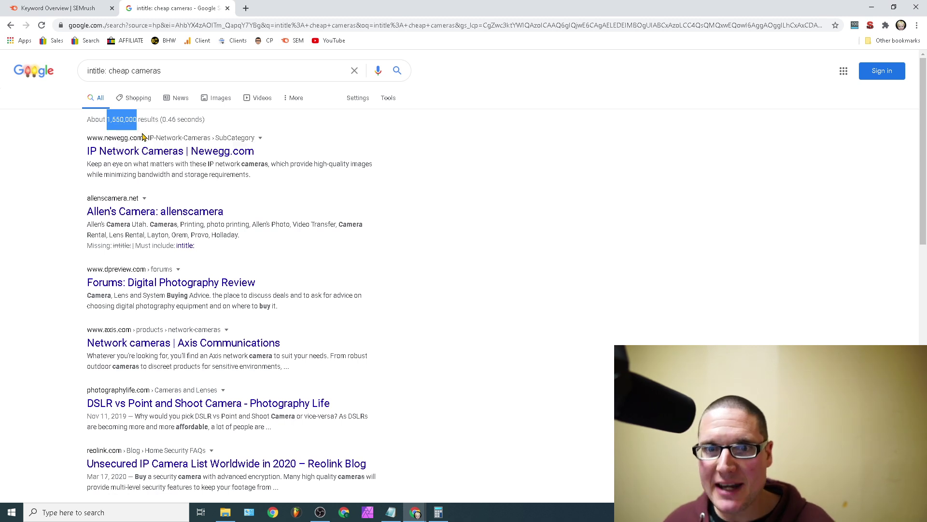
pyautogui.moveTo(396, 512)
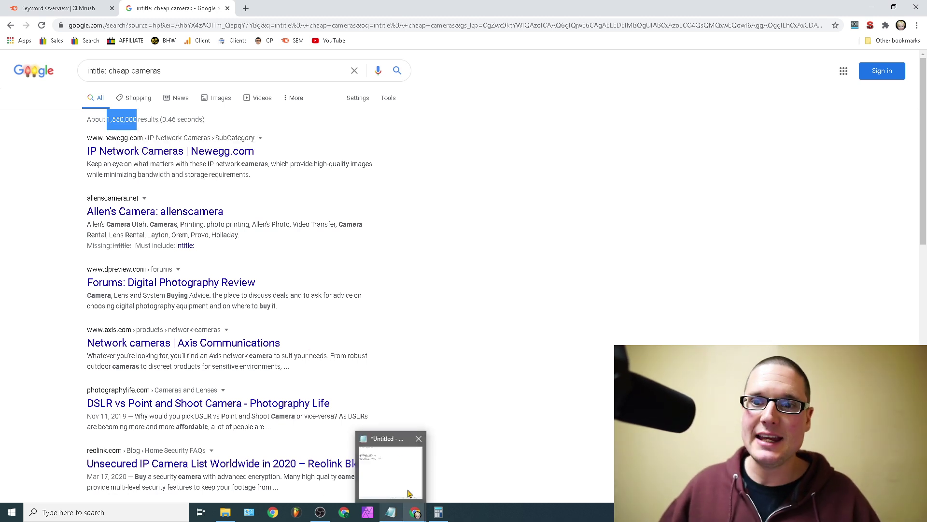
pyautogui.click(387, 439)
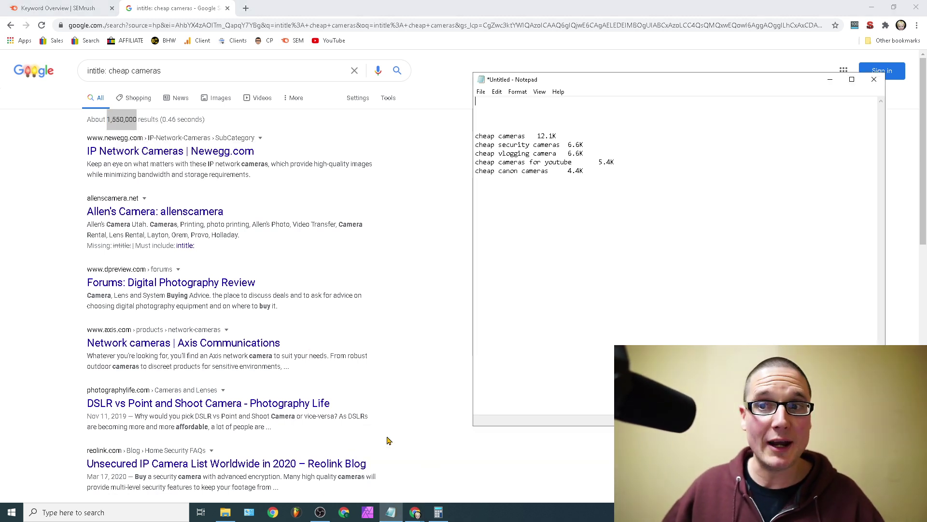
pyautogui.rightClick(571, 133)
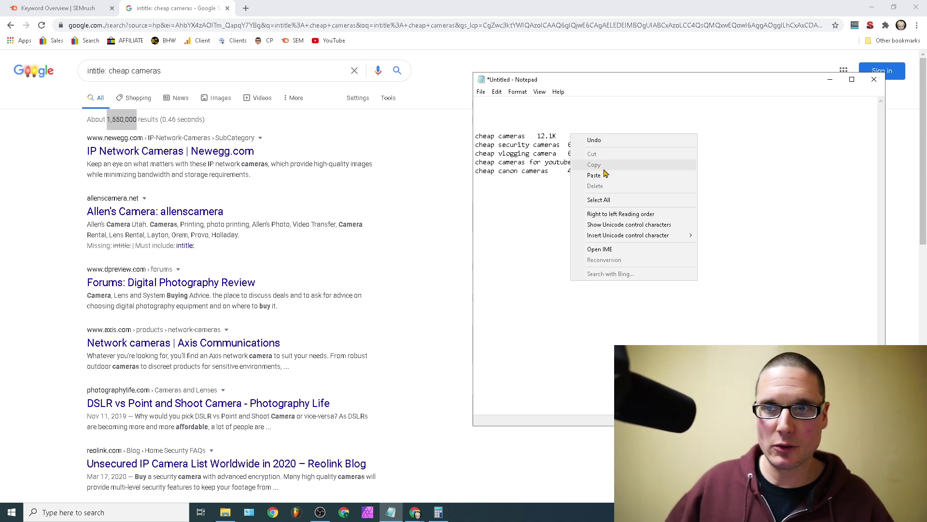
pyautogui.click(597, 173)
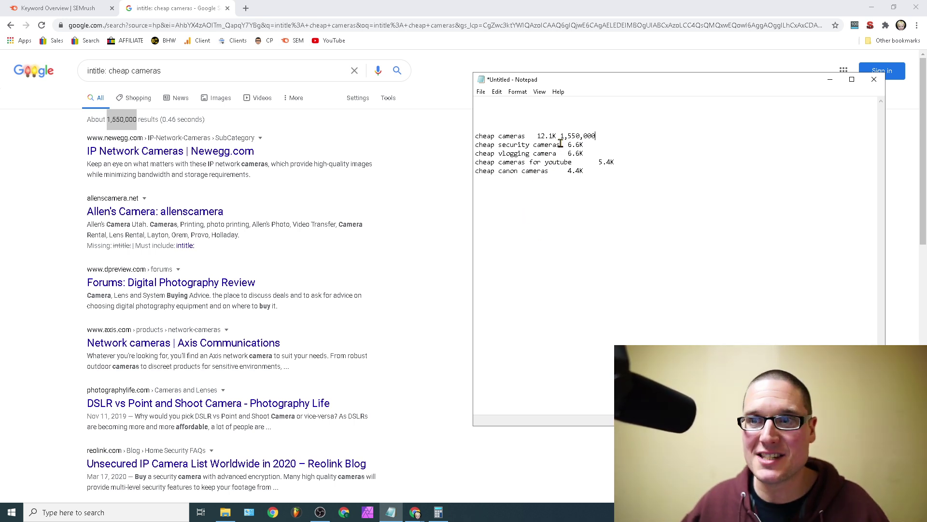
pyautogui.moveTo(561, 144)
pyautogui.mouseDown()
pyautogui.moveTo(478, 149)
pyautogui.moveTo(561, 147)
pyautogui.mouseUp()
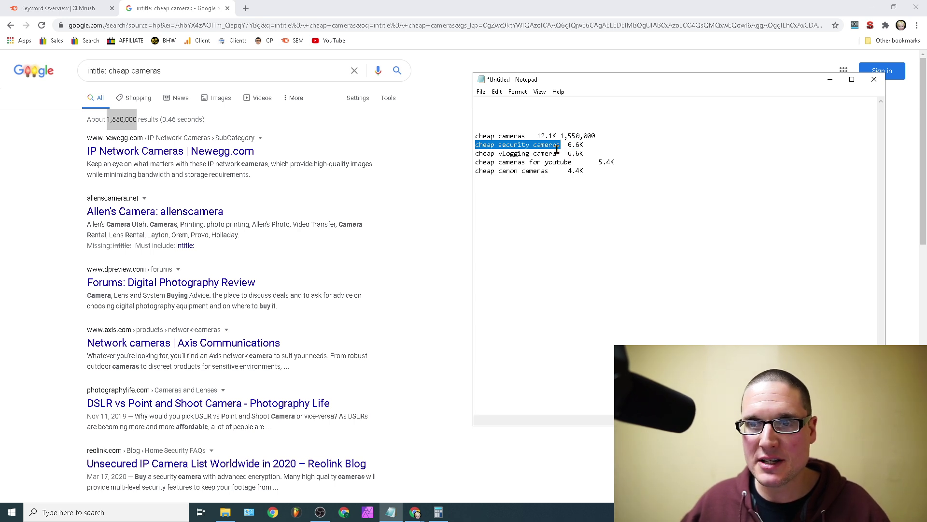
# Search Google for 'intitle: cheap security cameras' using the keyword copied from Notepad.
pyautogui.rightClick(561, 144)
pyautogui.click(586, 175)
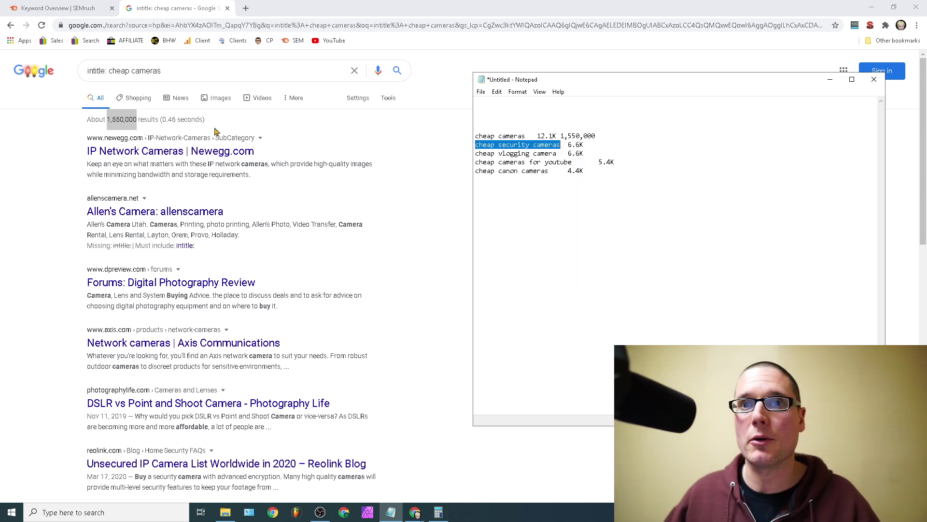
pyautogui.moveTo(201, 72); pyautogui.dragTo(85, 71)
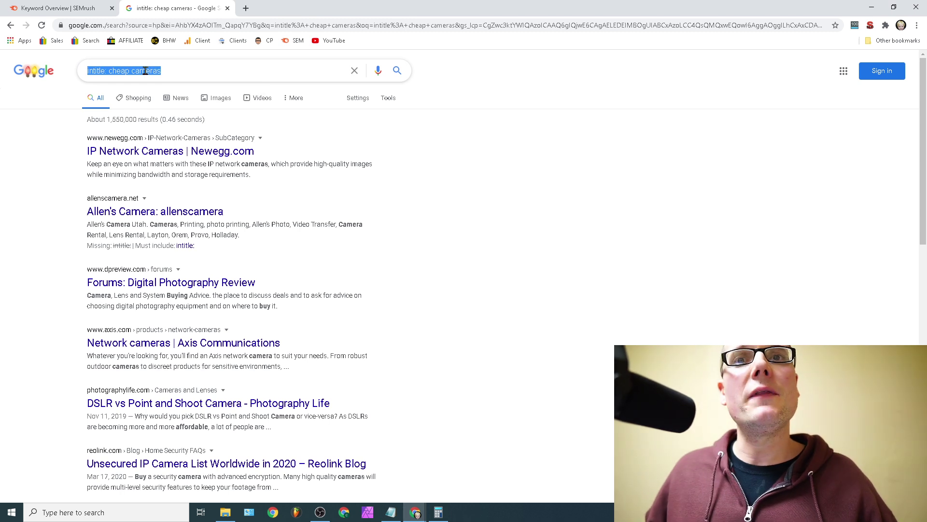
pyautogui.click(146, 70)
pyautogui.moveTo(194, 70); pyautogui.dragTo(109, 71)
pyautogui.rightClick(111, 71)
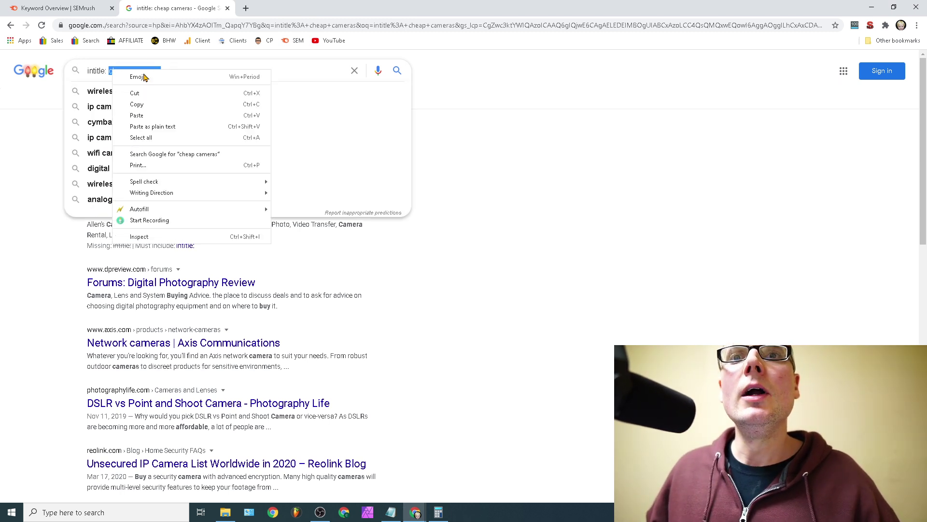
pyautogui.click(136, 115)
pyautogui.press('Return')
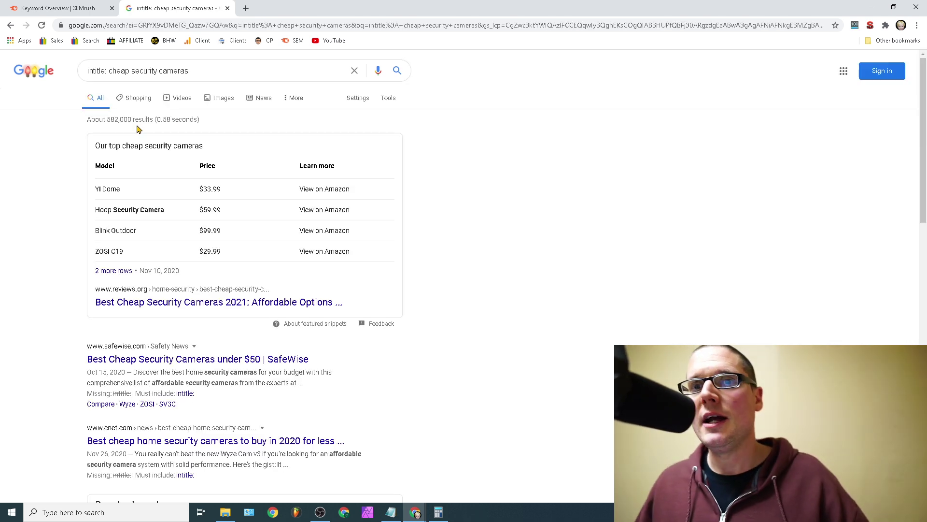
# Paste the 582,000 result count after cheap security cameras 6.6K in Notepad.
pyautogui.doubleClick(116, 120)
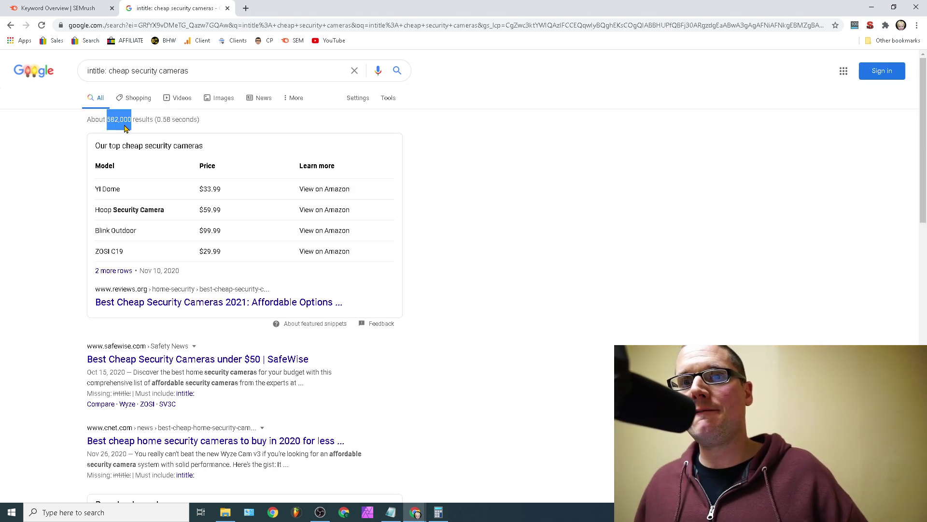
pyautogui.rightClick(123, 122)
pyautogui.click(169, 131)
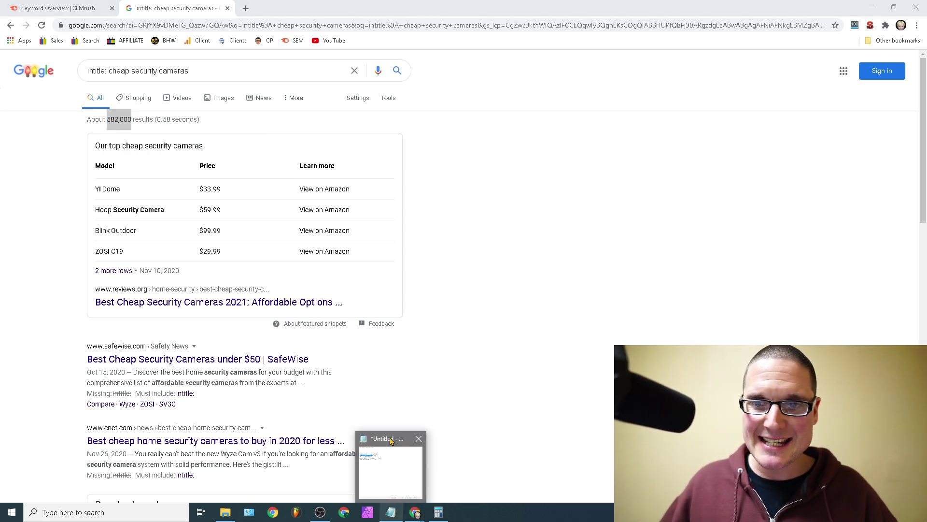
pyautogui.click(395, 513)
pyautogui.click(603, 145)
pyautogui.rightClick(602, 143)
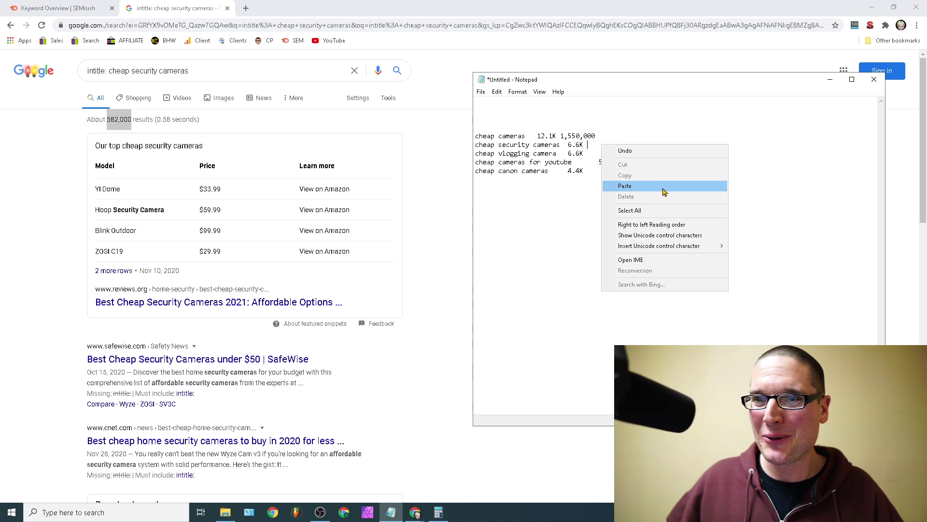
pyautogui.click(664, 189)
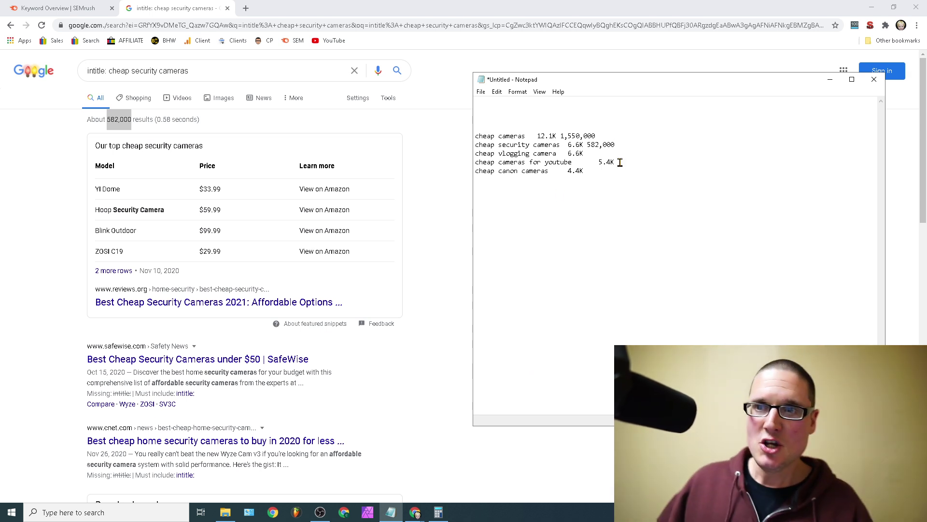
# Copy the next keyword, 'cheap vlogging camera', from the Notepad list.
pyautogui.moveTo(558, 153); pyautogui.dragTo(471, 153)
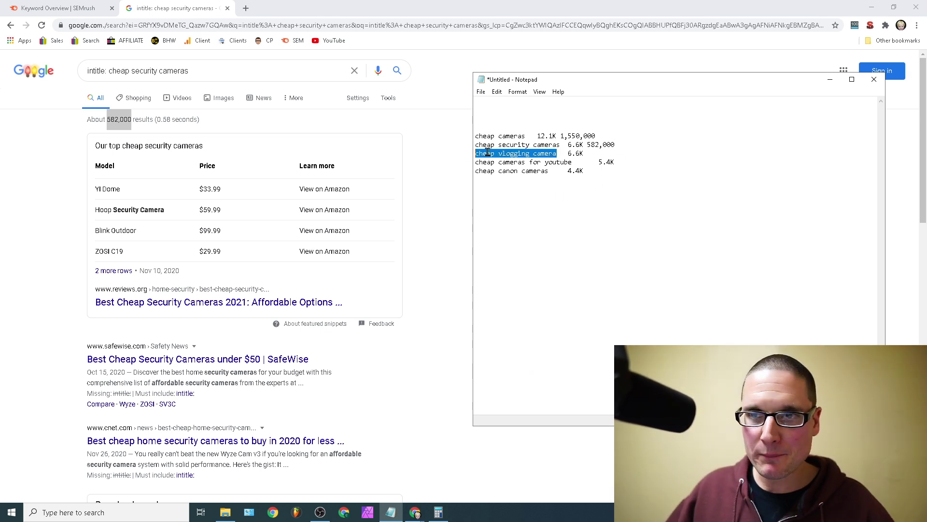
pyautogui.rightClick(487, 153)
pyautogui.click(543, 183)
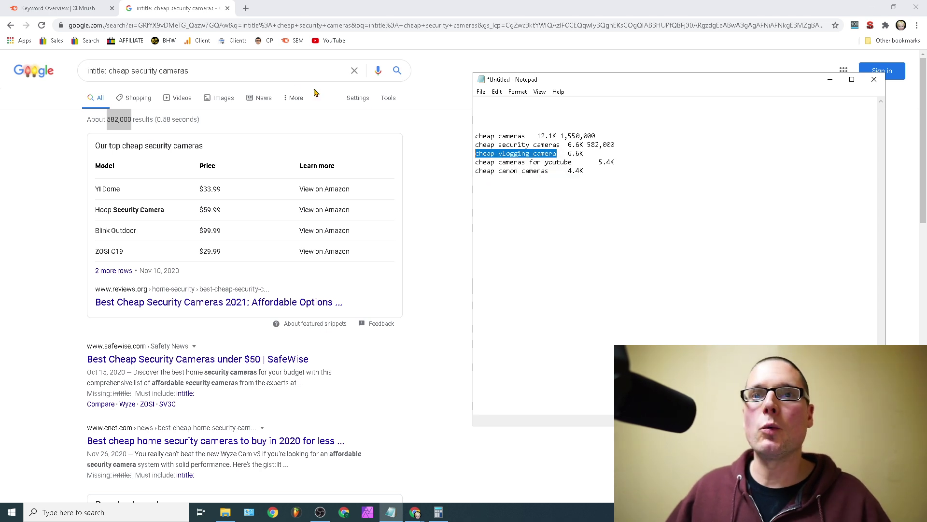
# Search Google for 'intitle: cheap vlogging camera'.
pyautogui.click(201, 75)
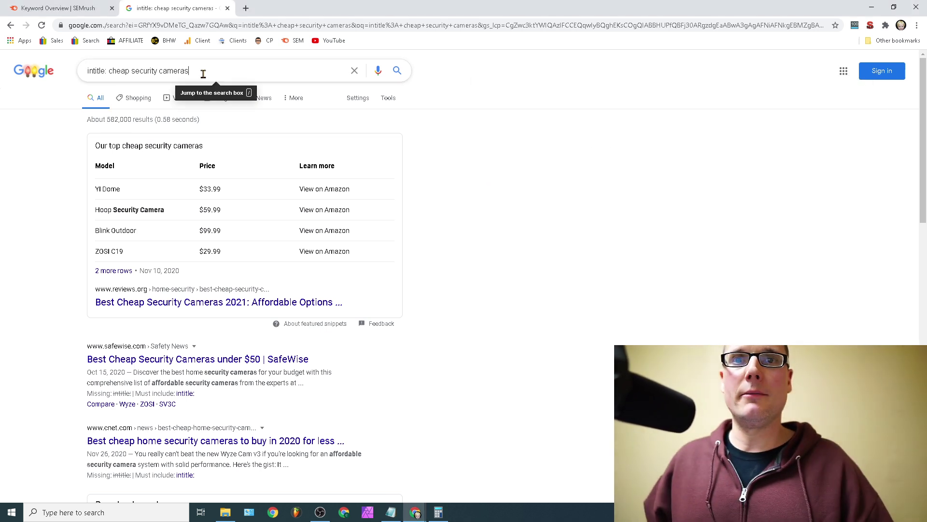
pyautogui.moveTo(200, 75); pyautogui.dragTo(107, 71)
pyautogui.rightClick(127, 70)
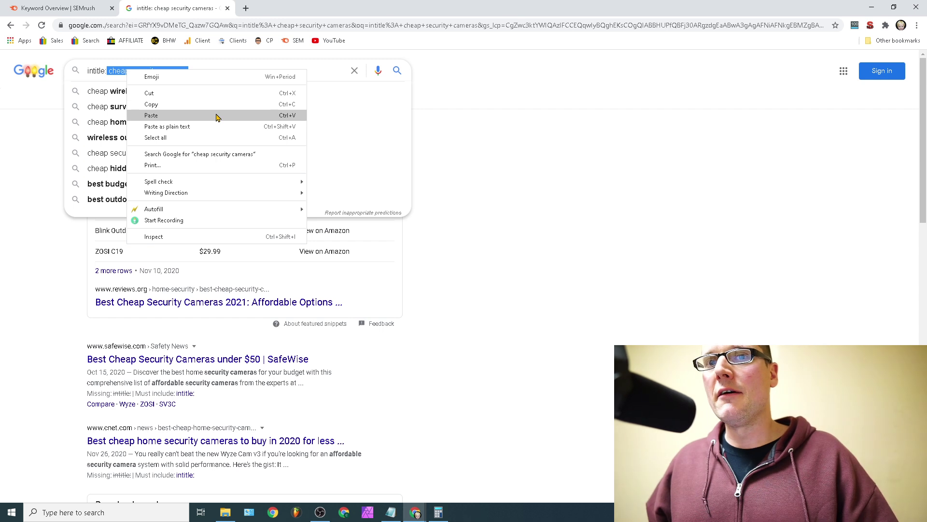
pyautogui.click(217, 115)
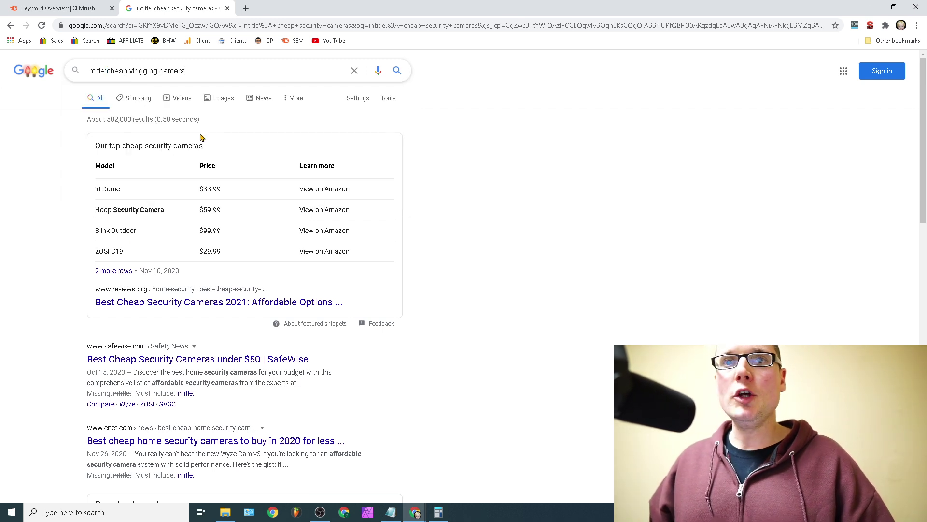
pyautogui.click(107, 71)
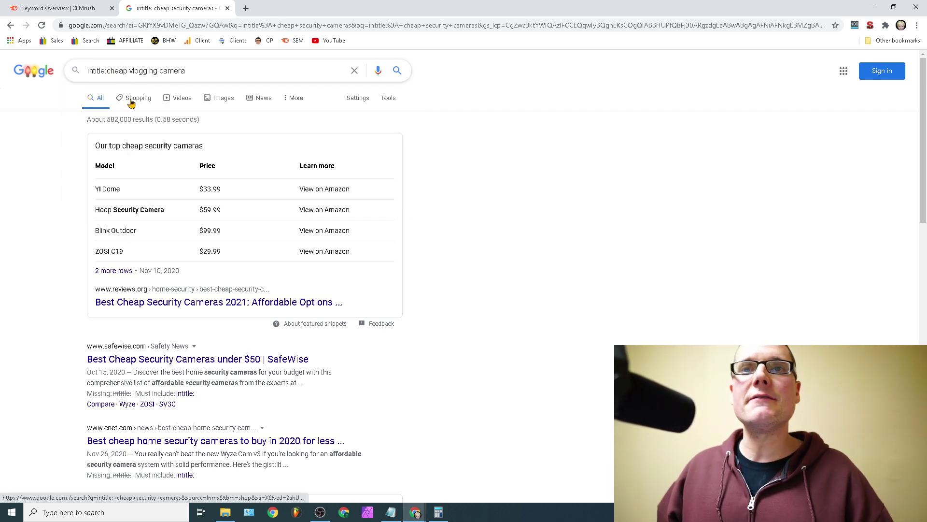
pyautogui.press('Return')
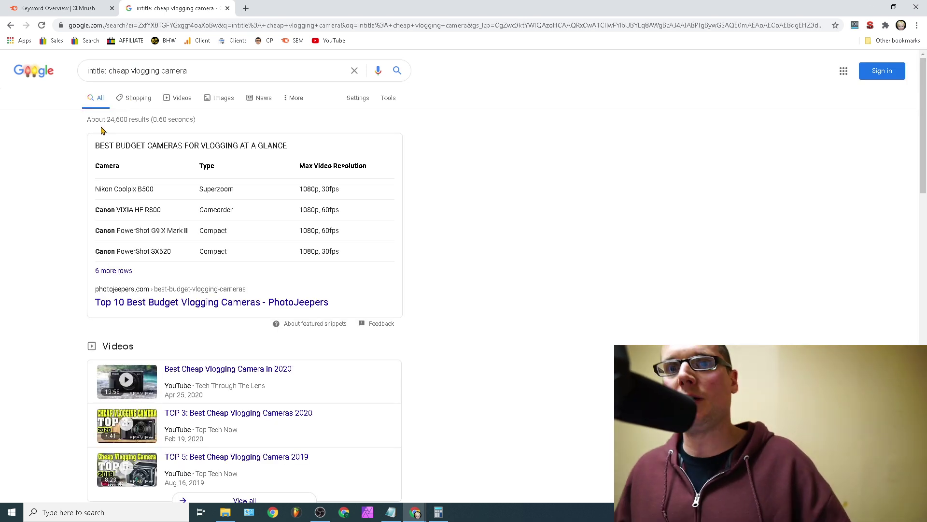
# Paste the 24,600 result count after cheap vlogging camera 6.6K in Notepad.
pyautogui.doubleClick(118, 120)
pyautogui.rightClick(122, 121)
pyautogui.click(145, 128)
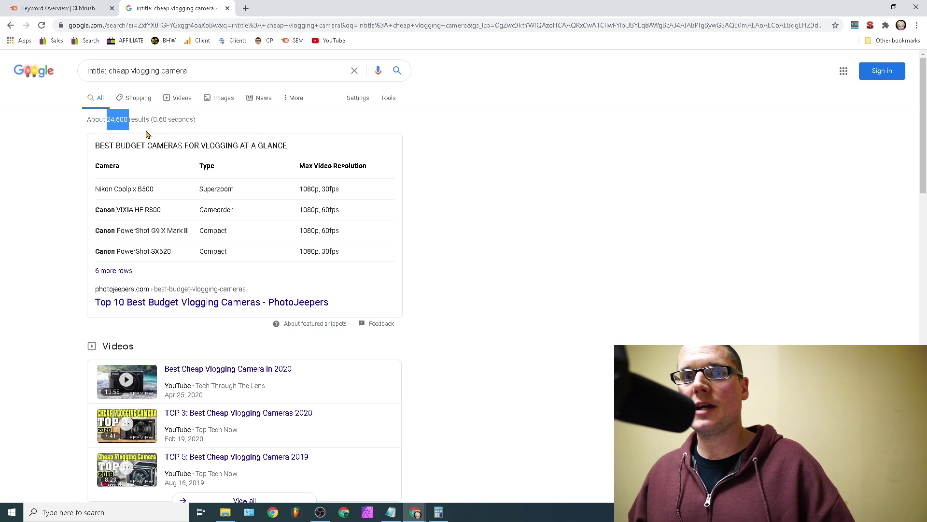
pyautogui.click(391, 515)
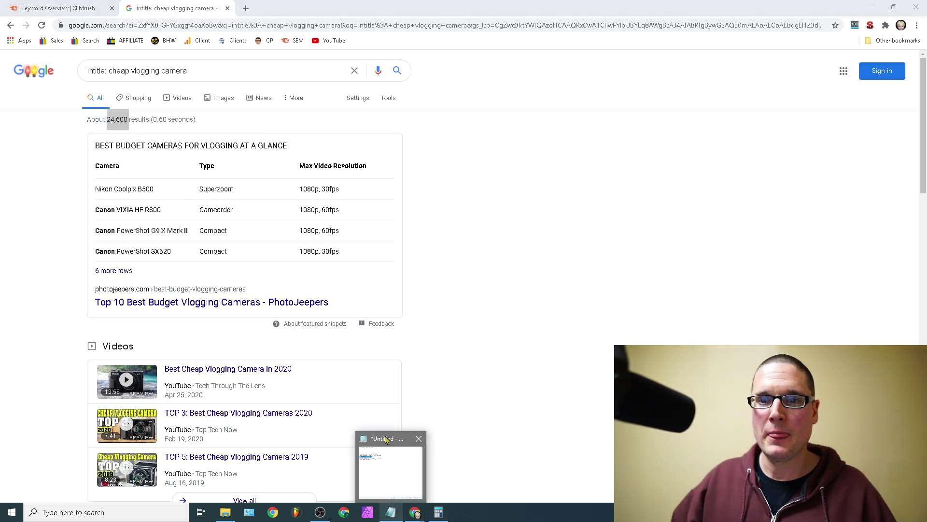
pyautogui.click(599, 153)
pyautogui.rightClick(599, 153)
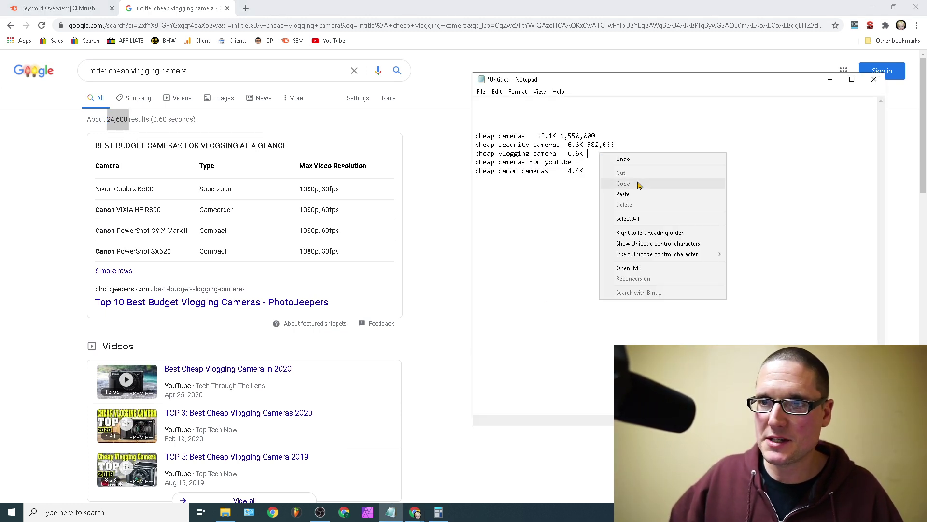
pyautogui.click(640, 191)
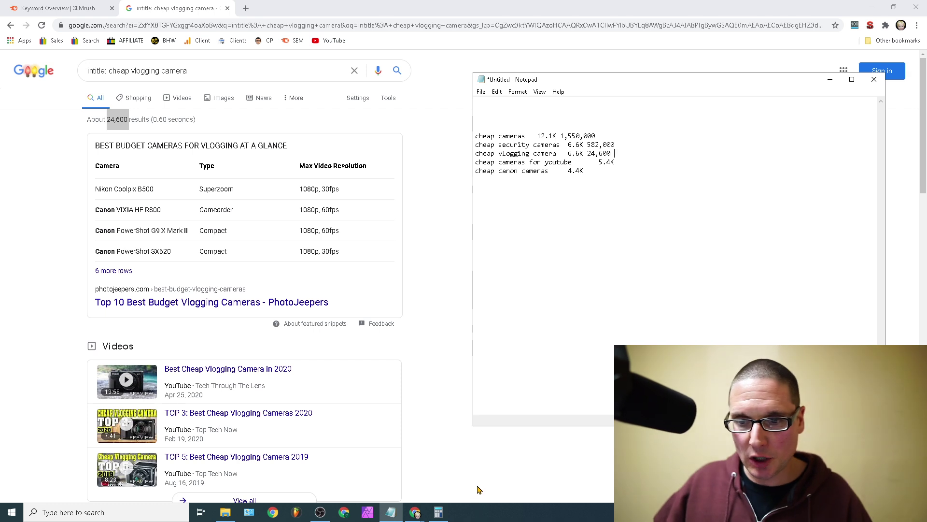
# Open Calculator beside the Notepad list and enter 1,550,000.
pyautogui.click(439, 513)
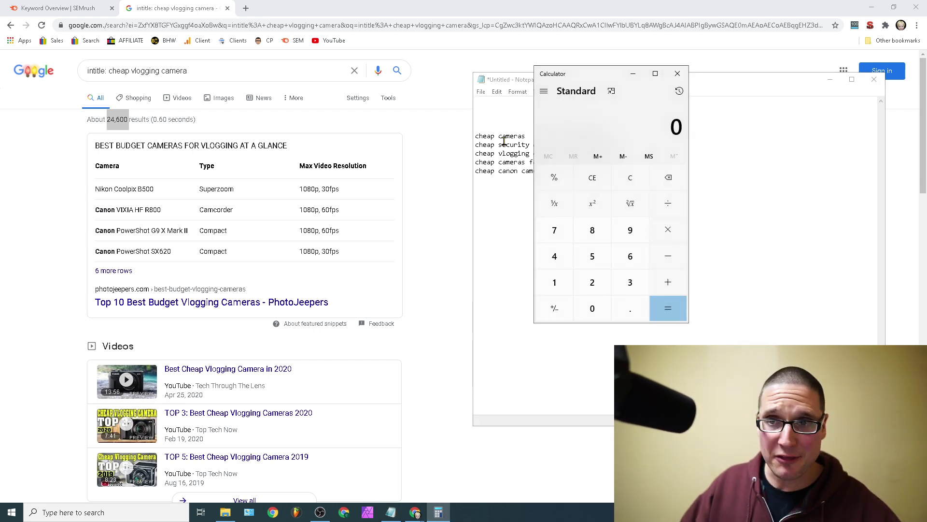
pyautogui.moveTo(506, 83); pyautogui.dragTo(147, 64)
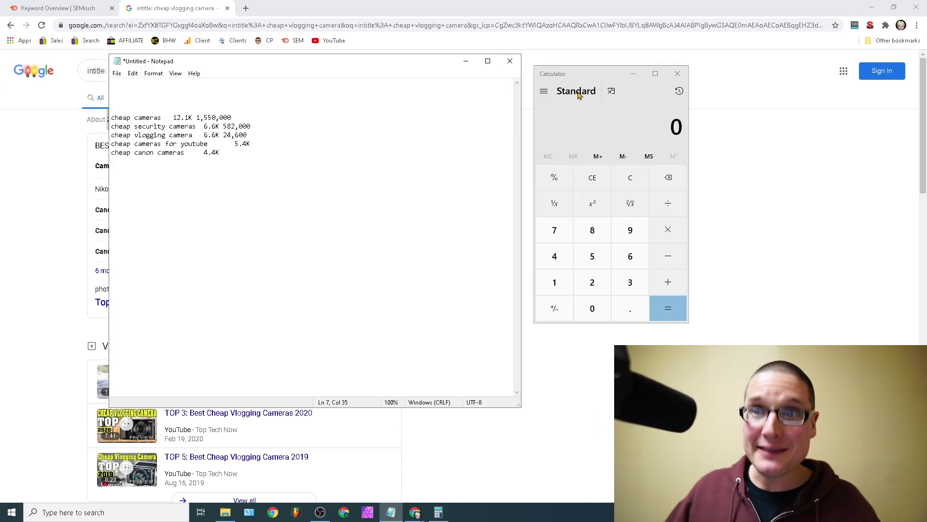
pyautogui.moveTo(545, 81); pyautogui.dragTo(558, 80)
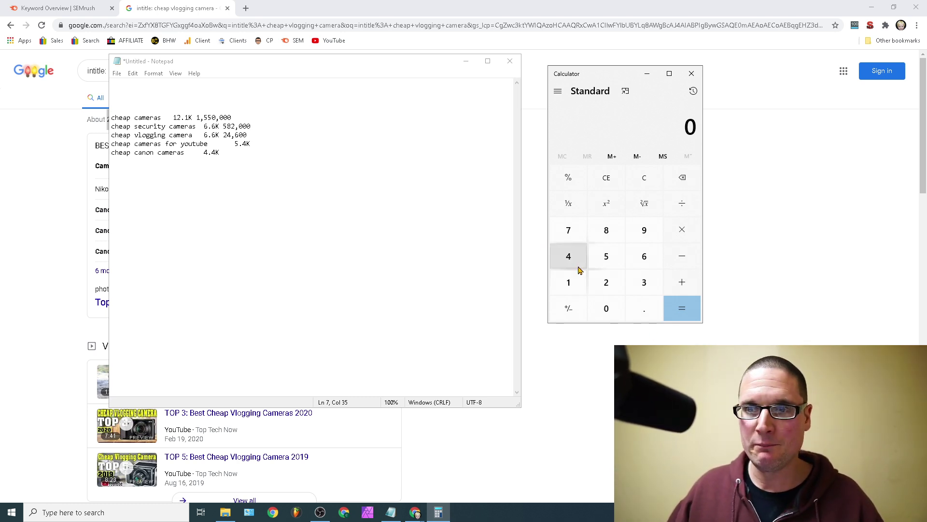
pyautogui.click(572, 283)
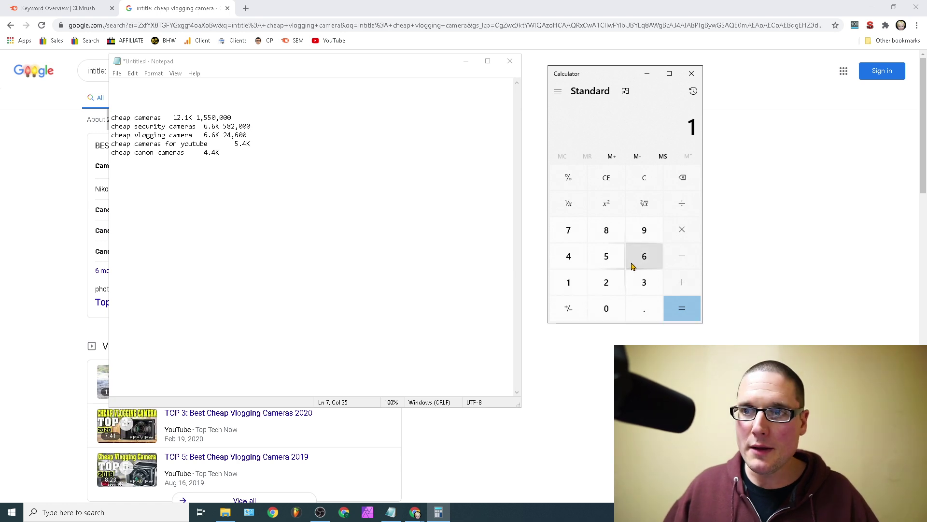
pyautogui.click(606, 255)
pyautogui.click(607, 255)
pyautogui.click(604, 310)
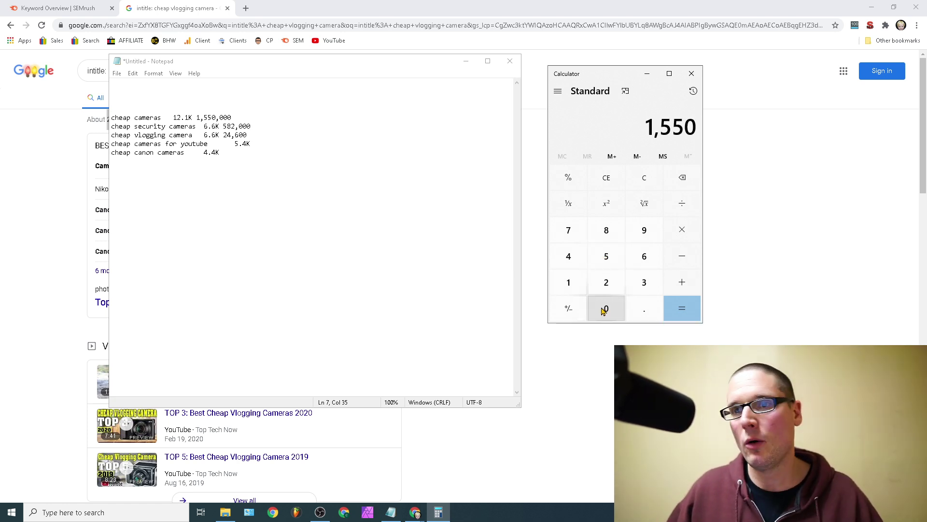
pyautogui.click(604, 310)
pyautogui.click(604, 310)
pyautogui.click(604, 309)
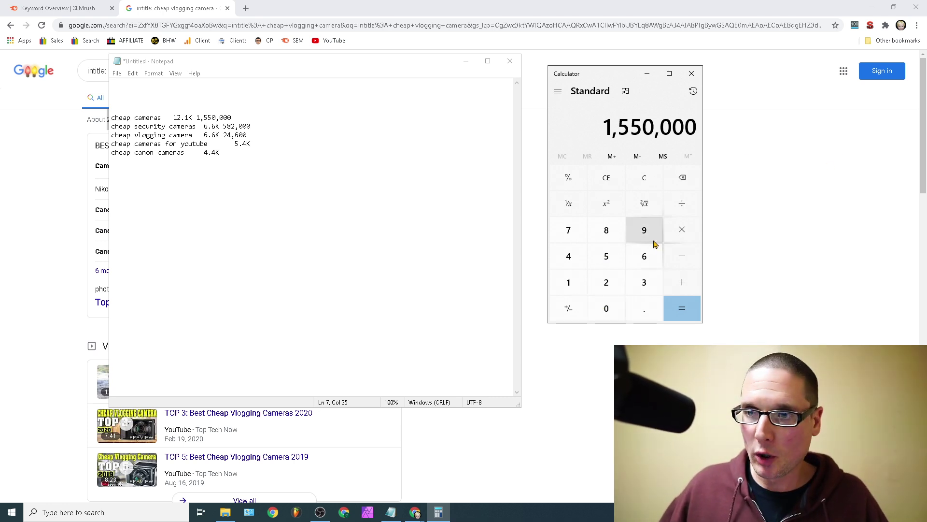
# Divide by 12,100 to get 128.099 and copy the whole number 128.
pyautogui.click(681, 212)
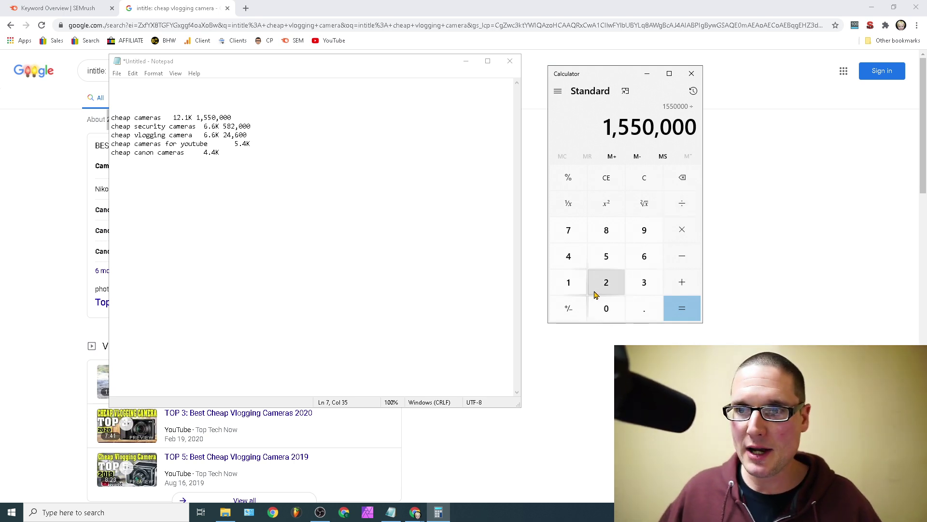
pyautogui.click(568, 286)
pyautogui.click(606, 284)
pyautogui.click(583, 286)
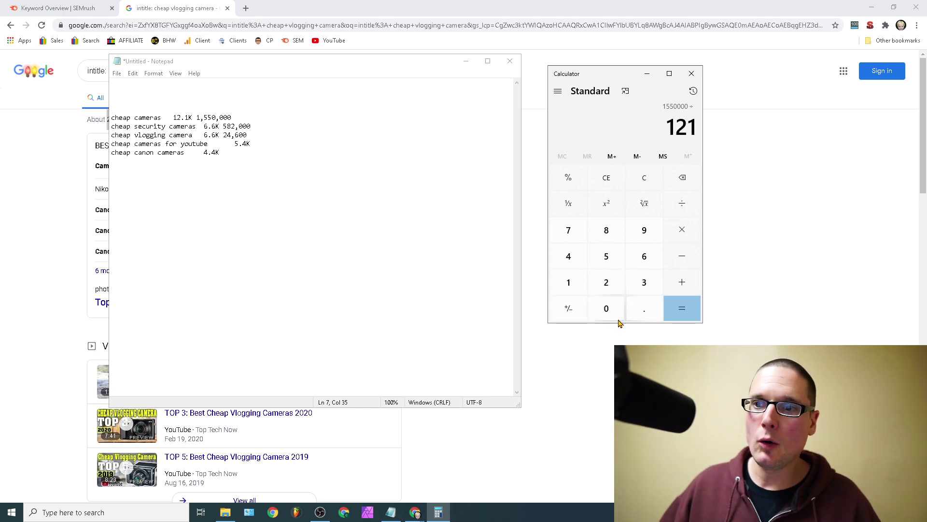
pyautogui.click(613, 315)
pyautogui.click(615, 316)
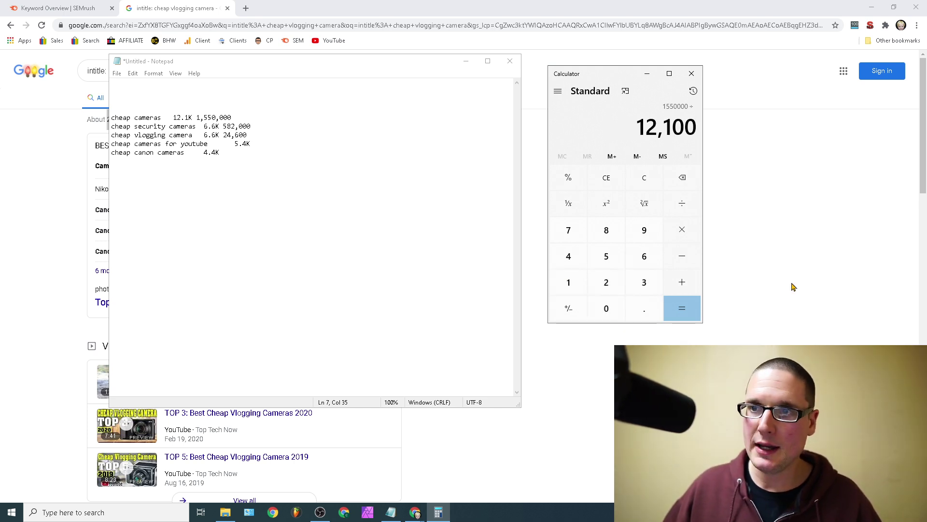
pyautogui.click(699, 308)
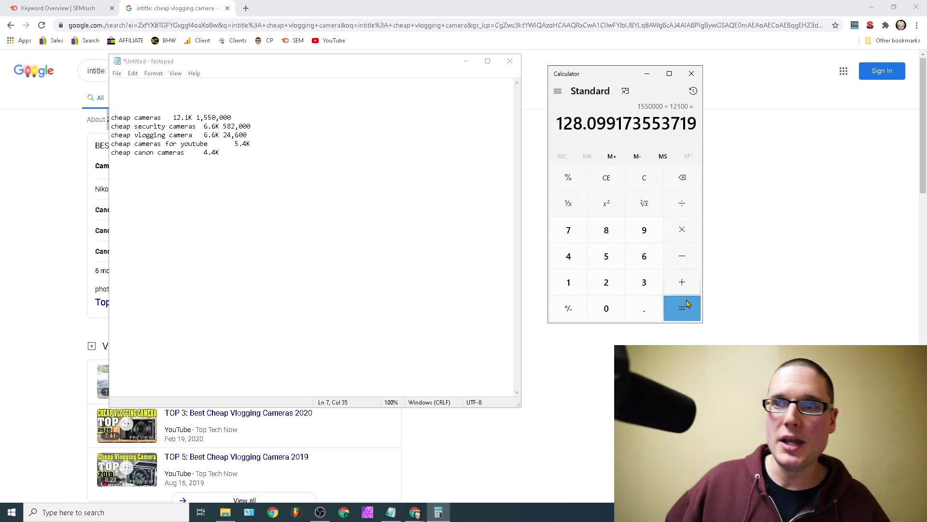
pyautogui.moveTo(558, 122); pyautogui.dragTo(583, 124)
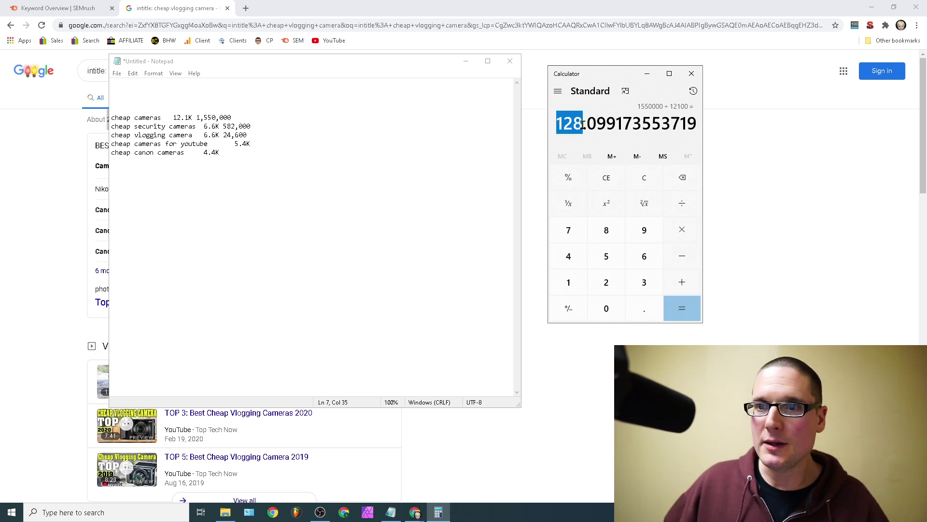
pyautogui.rightClick(573, 124)
pyautogui.click(599, 132)
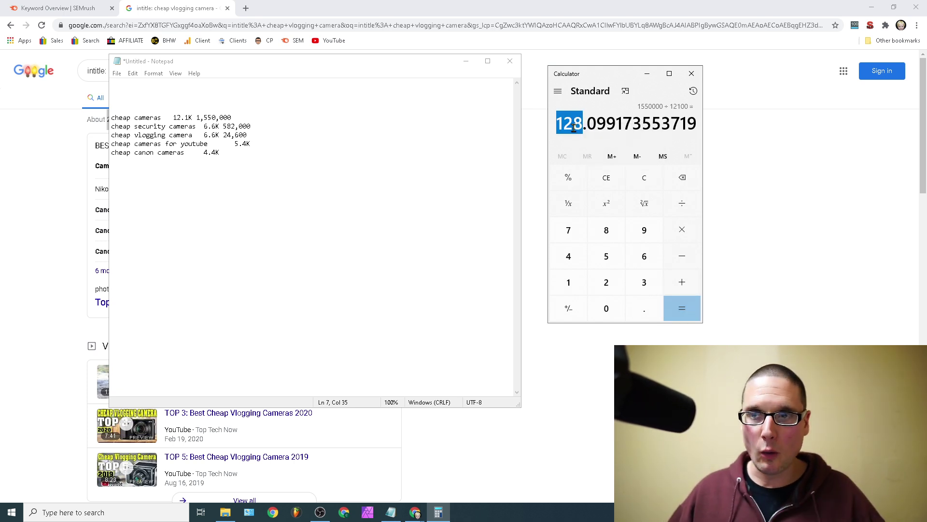
# Paste 128 at the end of the cheap cameras line in Notepad.
pyautogui.click(295, 115)
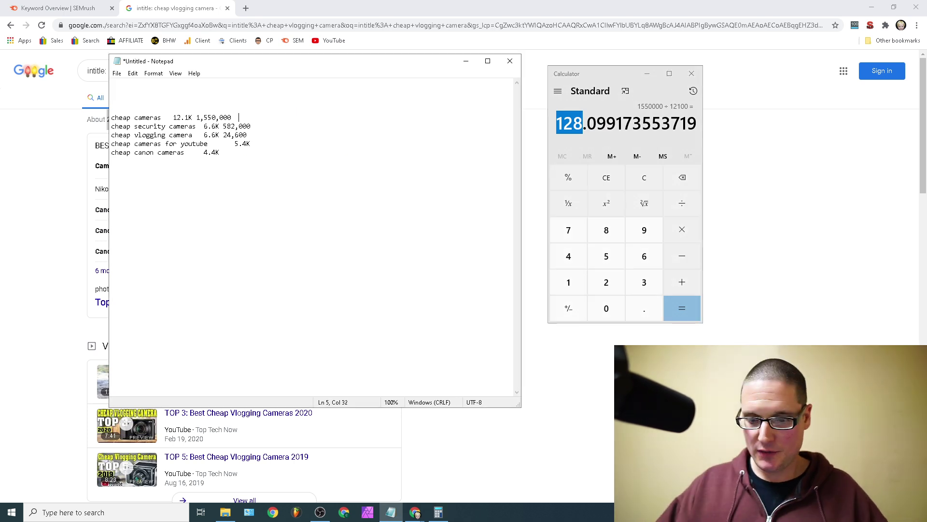
pyautogui.rightClick(272, 117)
pyautogui.click(337, 155)
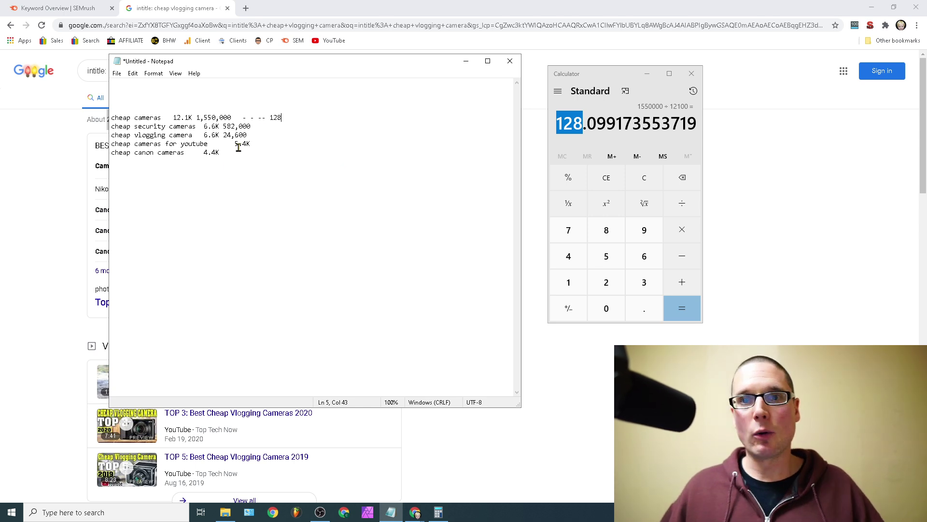
# Clear the calculator and compute 582,000 ÷ 6,600 = 88.18.
pyautogui.click(647, 186)
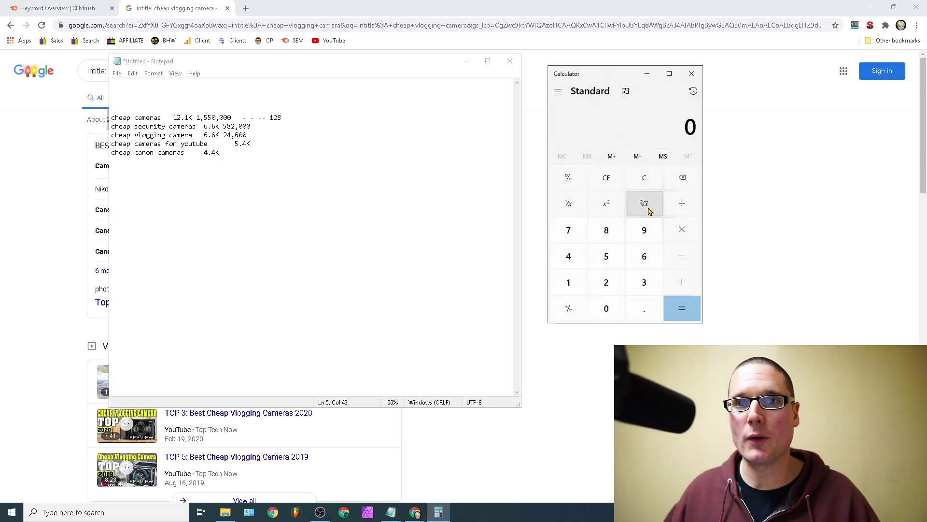
pyautogui.click(598, 261)
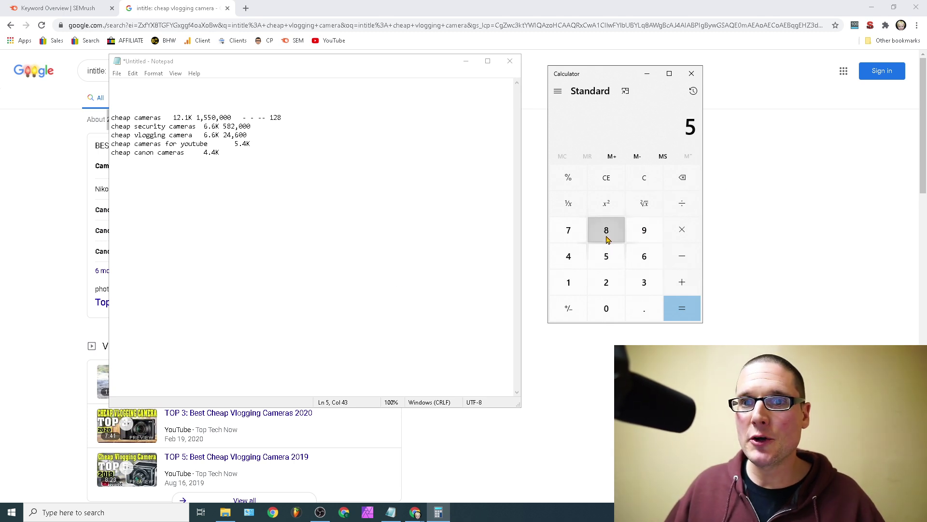
pyautogui.click(606, 232)
pyautogui.click(605, 283)
pyautogui.click(608, 314)
pyautogui.click(608, 317)
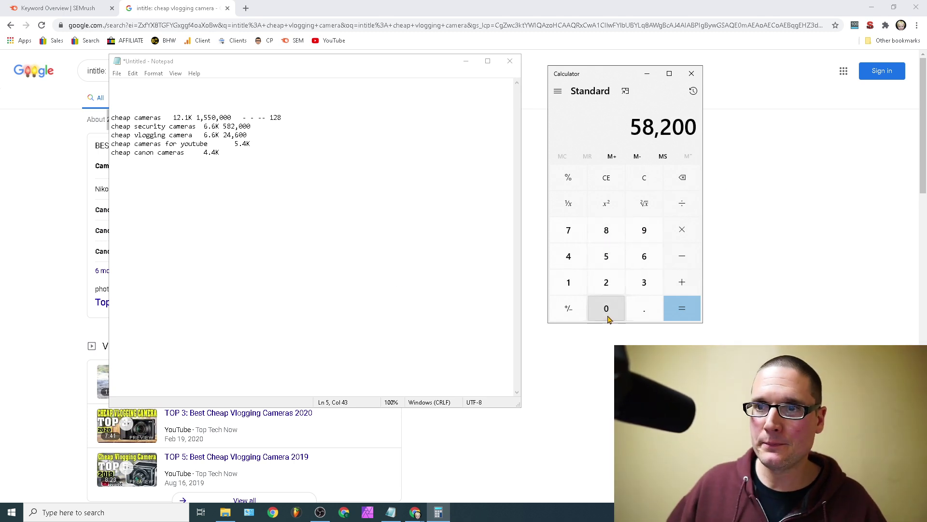
pyautogui.click(607, 317)
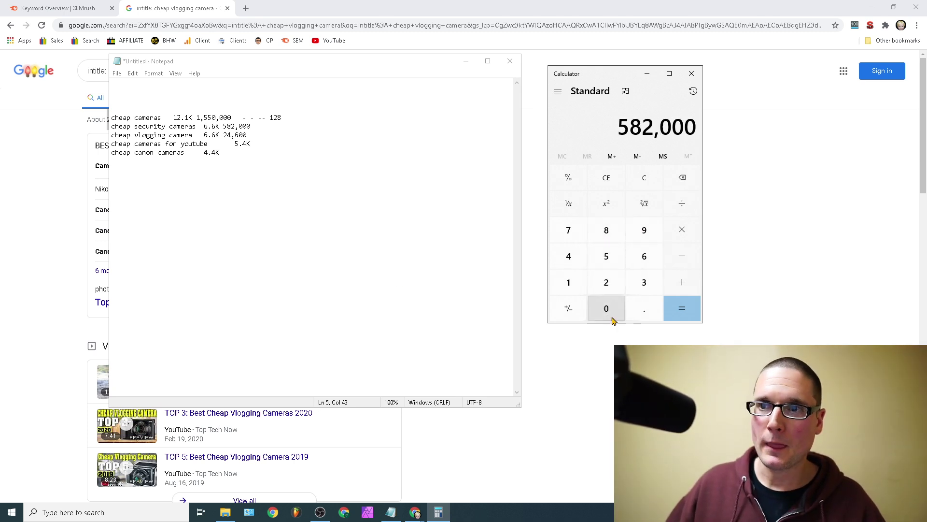
pyautogui.click(697, 207)
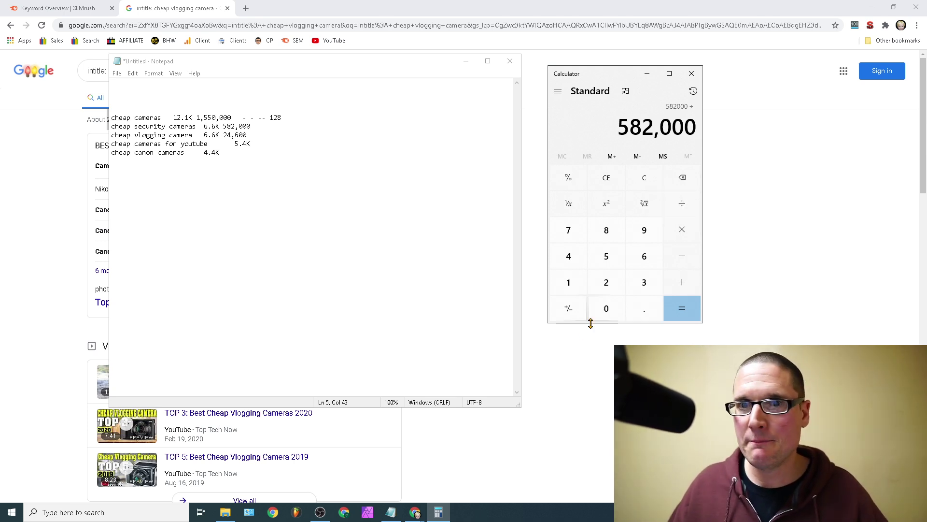
pyautogui.click(642, 263)
pyautogui.click(643, 263)
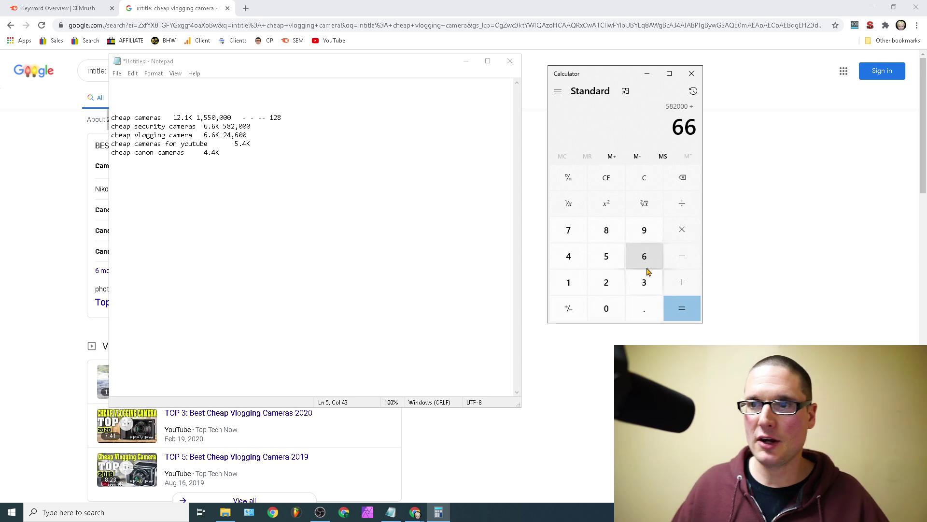
pyautogui.click(622, 307)
pyautogui.click(622, 307)
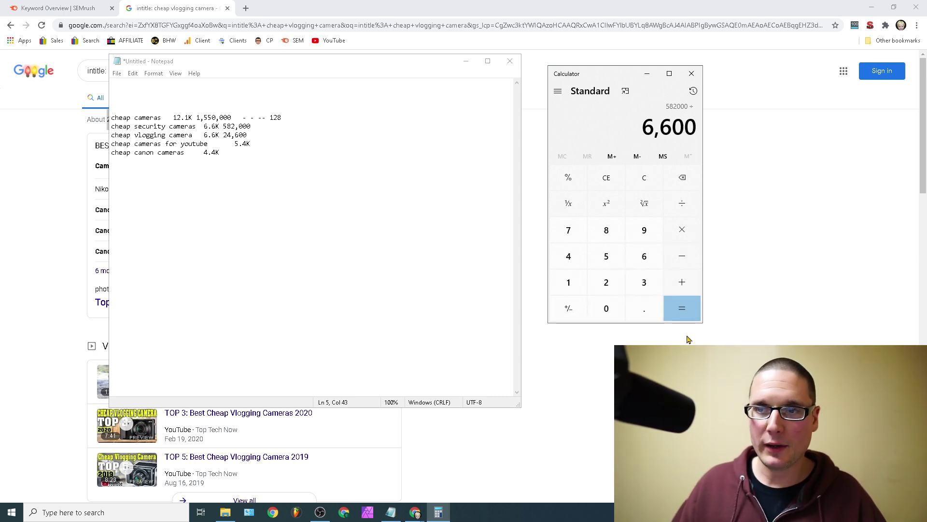
pyautogui.click(694, 307)
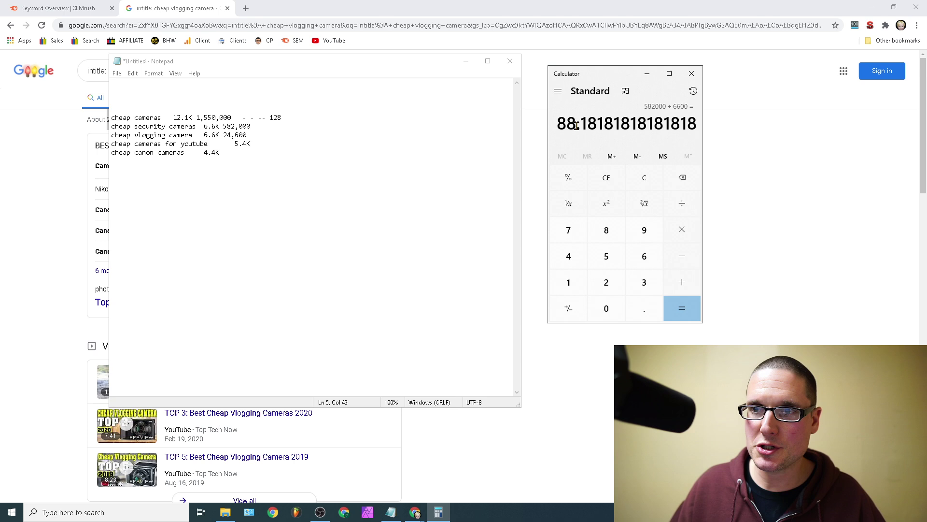
# Copy 88 and paste it at the end of the cheap security cameras line.
pyautogui.moveTo(576, 124); pyautogui.dragTo(556, 124)
pyautogui.rightClick(563, 125)
pyautogui.click(615, 136)
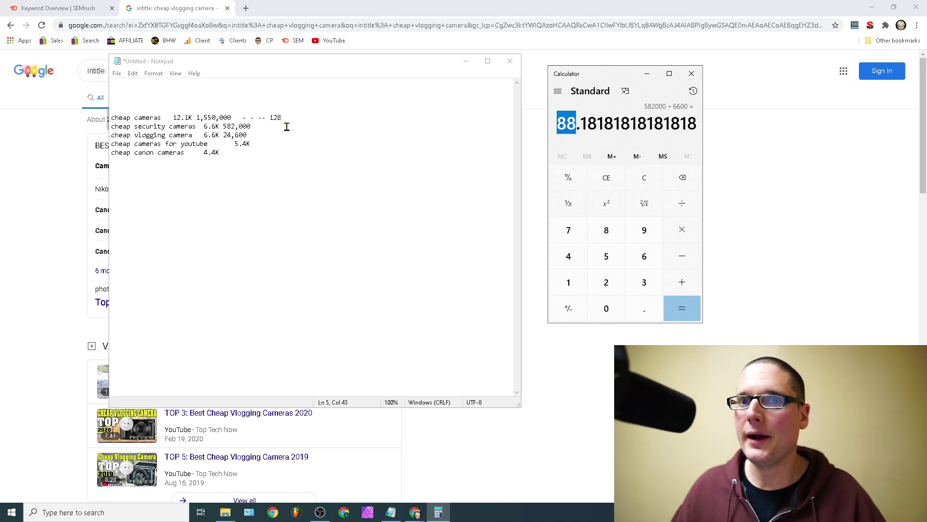
pyautogui.click(271, 127)
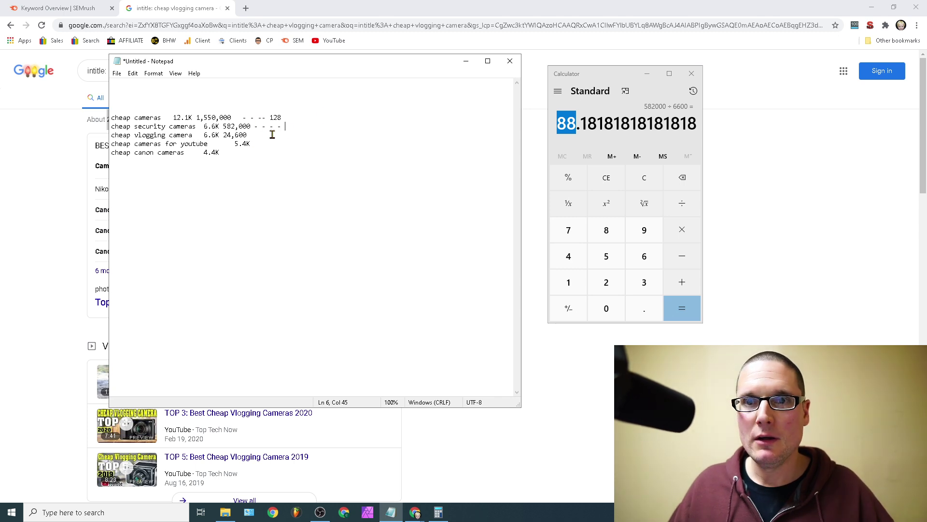
pyautogui.rightClick(292, 127)
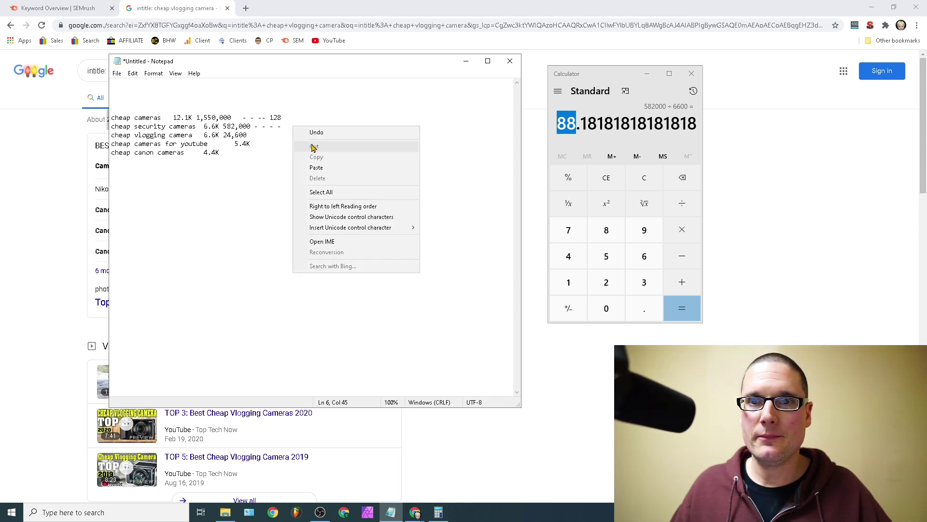
pyautogui.click(323, 169)
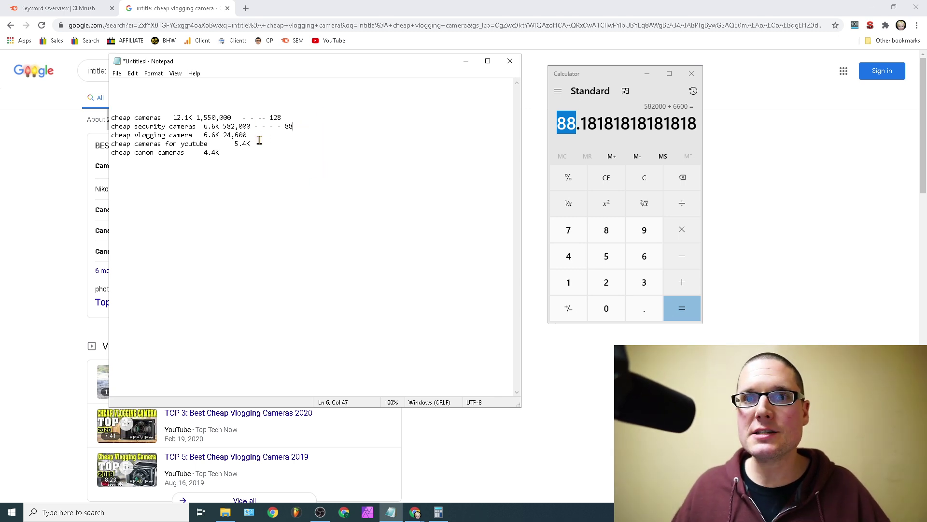
# Divide 24,600 by 6,600 in Calculator, giving about 3.727.
pyautogui.click(643, 181)
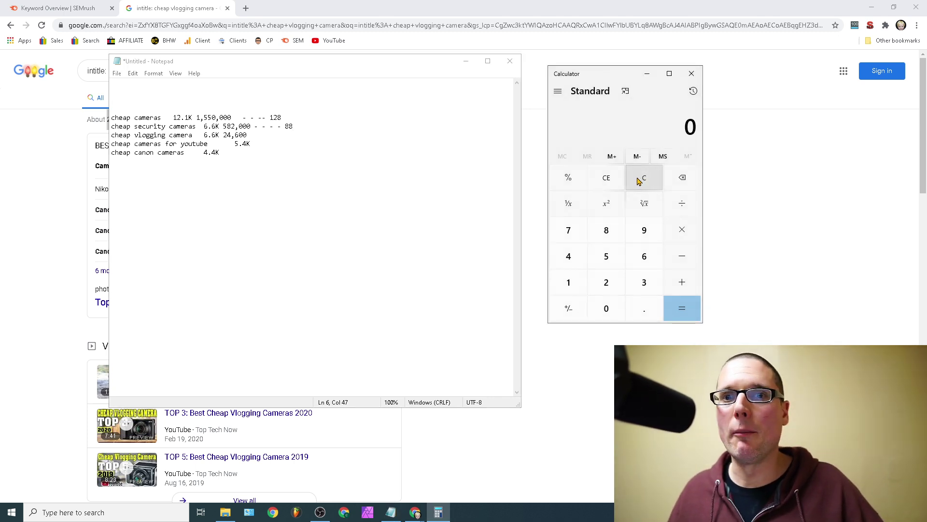
pyautogui.click(605, 283)
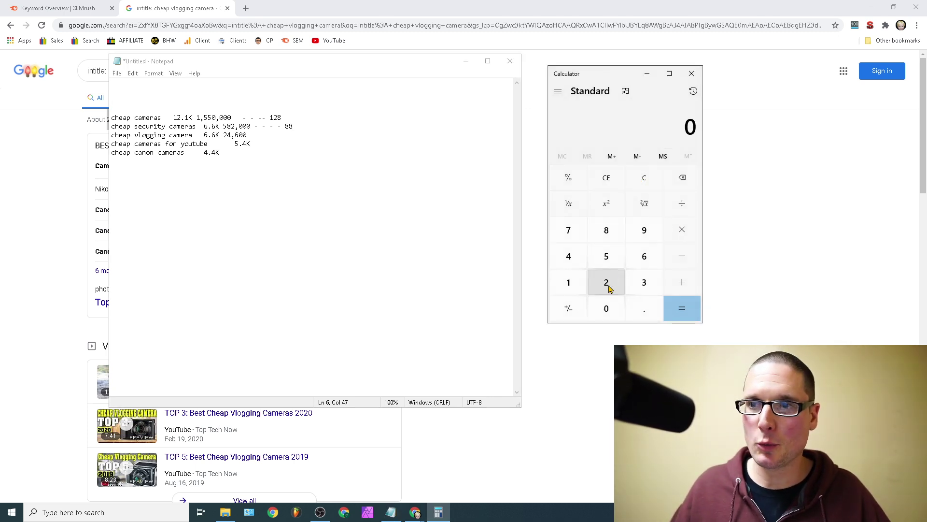
pyautogui.click(568, 258)
pyautogui.click(644, 257)
pyautogui.doubleClick(619, 307)
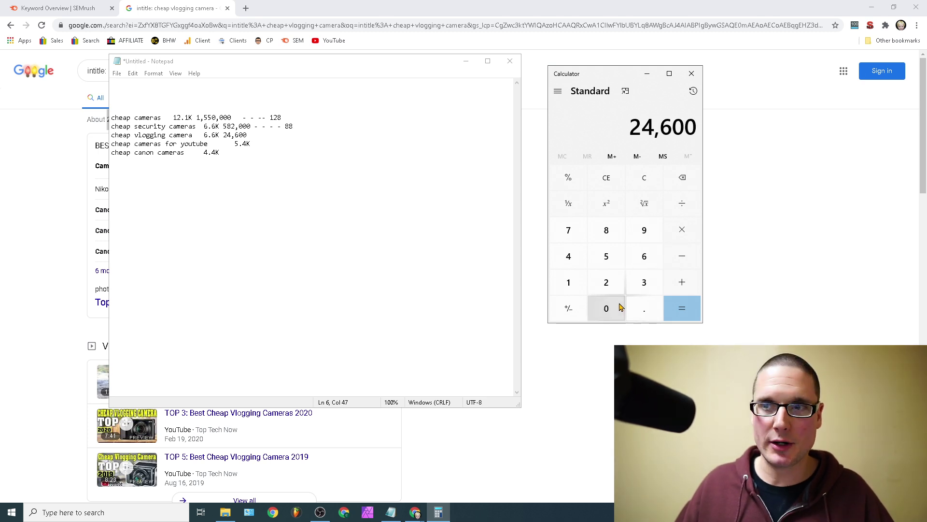
pyautogui.click(681, 205)
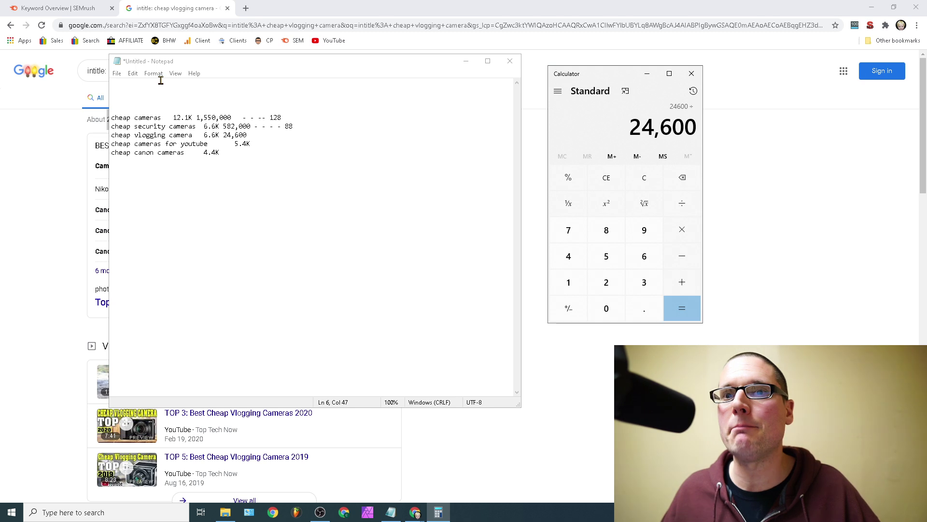
pyautogui.click(644, 256)
pyautogui.click(644, 256)
pyautogui.click(604, 310)
pyautogui.click(604, 310)
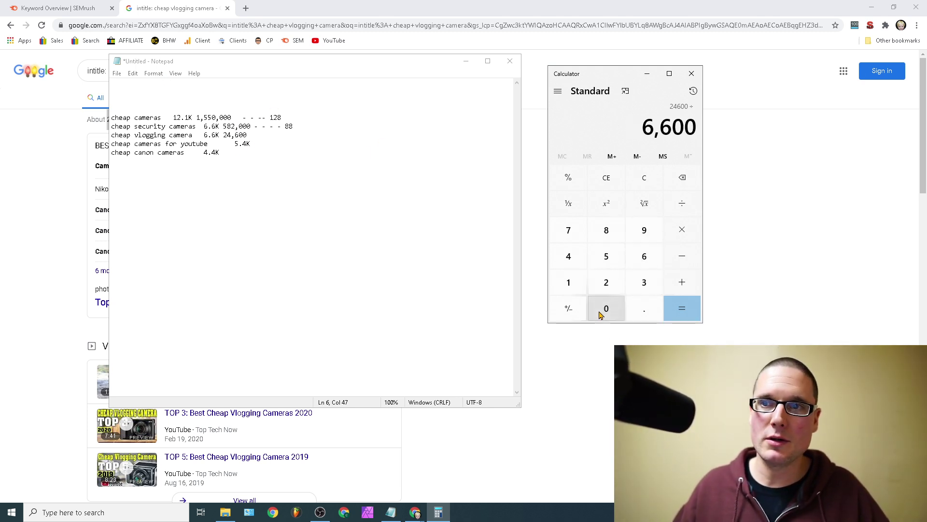
pyautogui.click(694, 315)
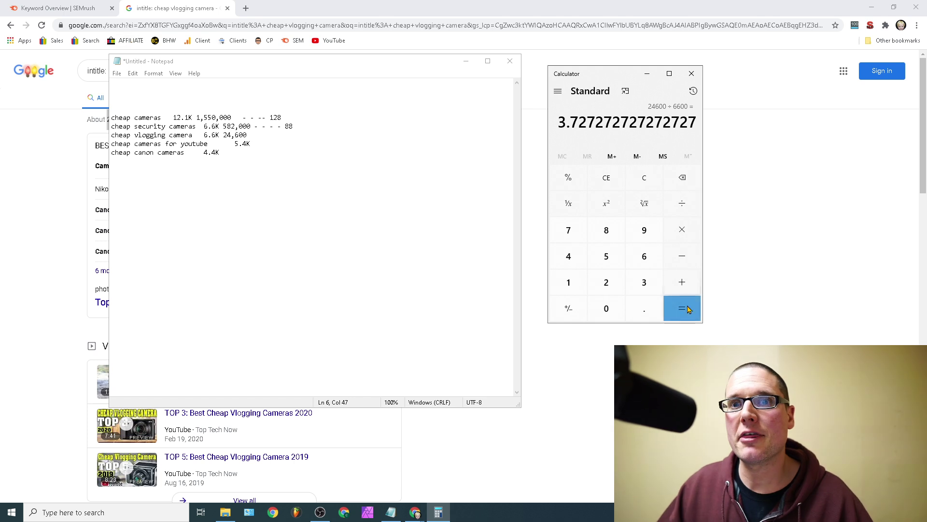
# After checking the notes, recompute 24,600 ÷ 6,600 and place the cursor at the vlogging line's ratio.
pyautogui.click(295, 161)
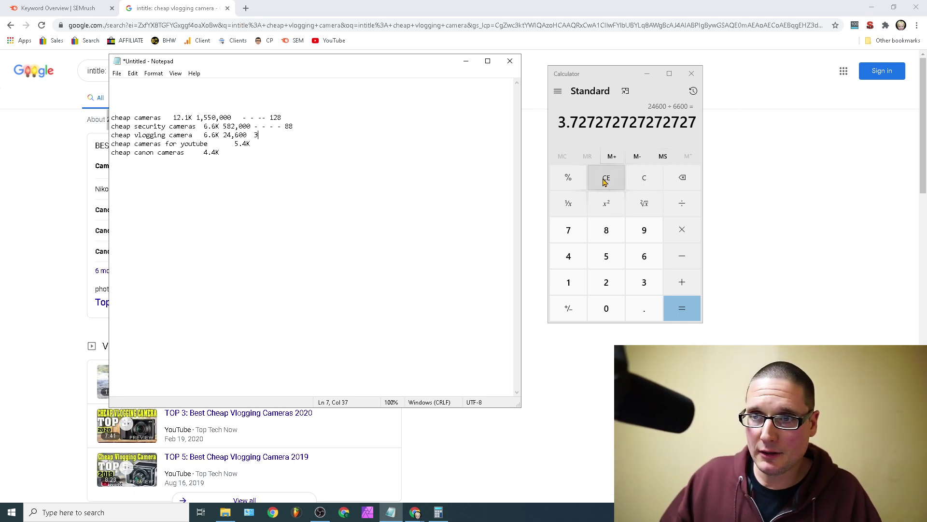
pyautogui.click(640, 183)
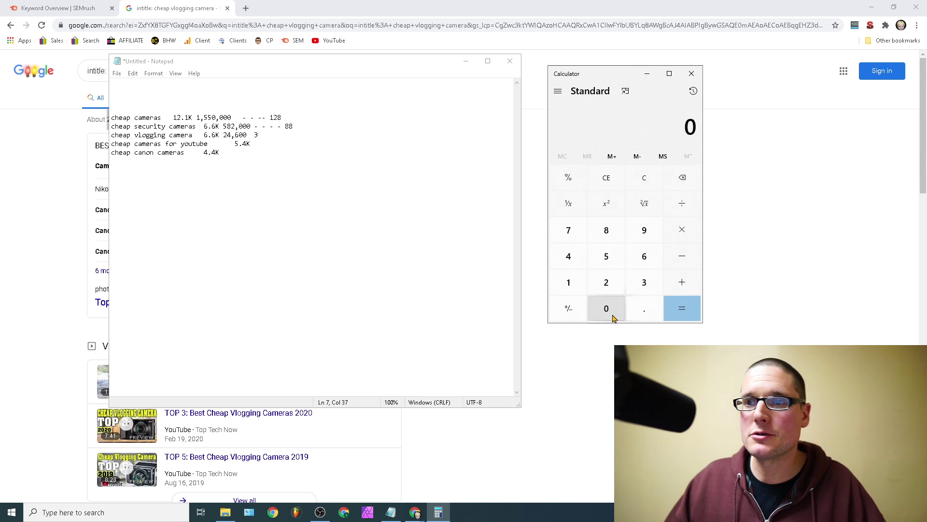
pyautogui.click(599, 284)
pyautogui.click(573, 261)
pyautogui.click(649, 260)
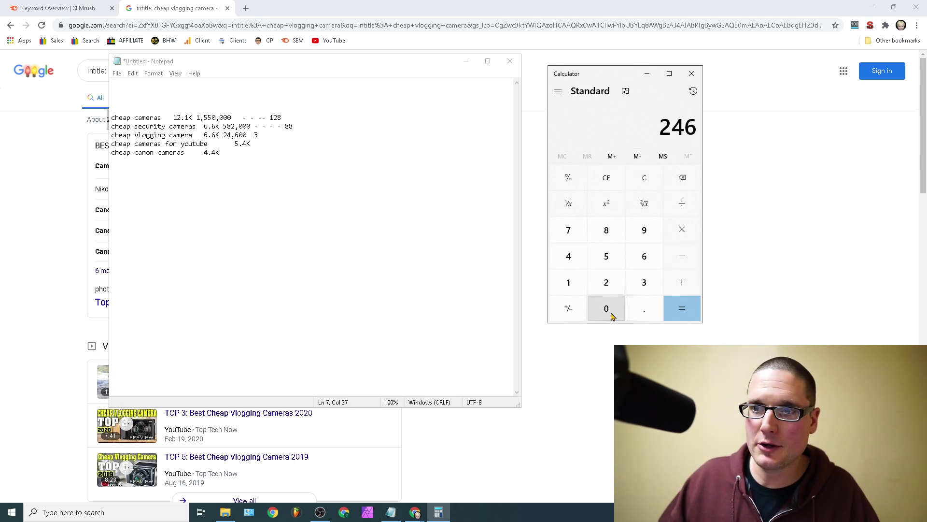
pyautogui.doubleClick(611, 314)
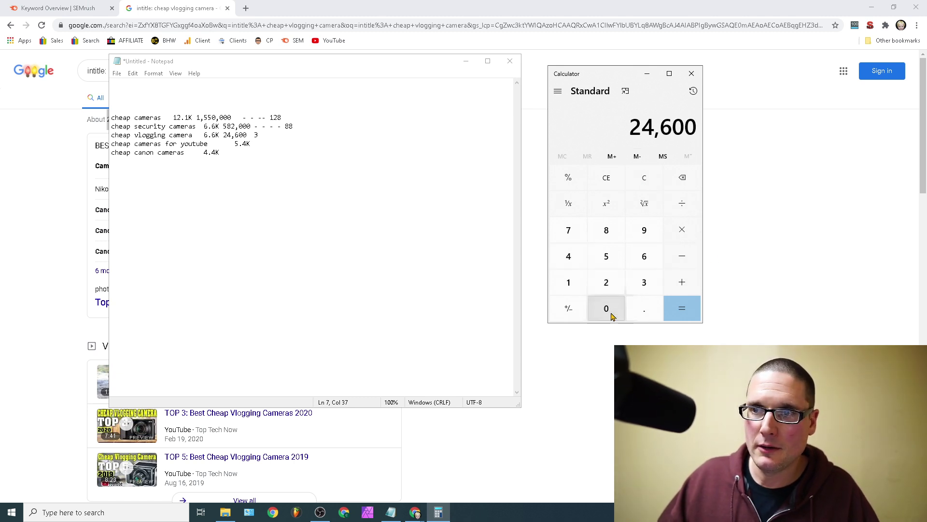
pyautogui.click(682, 204)
pyautogui.click(657, 260)
pyautogui.click(657, 260)
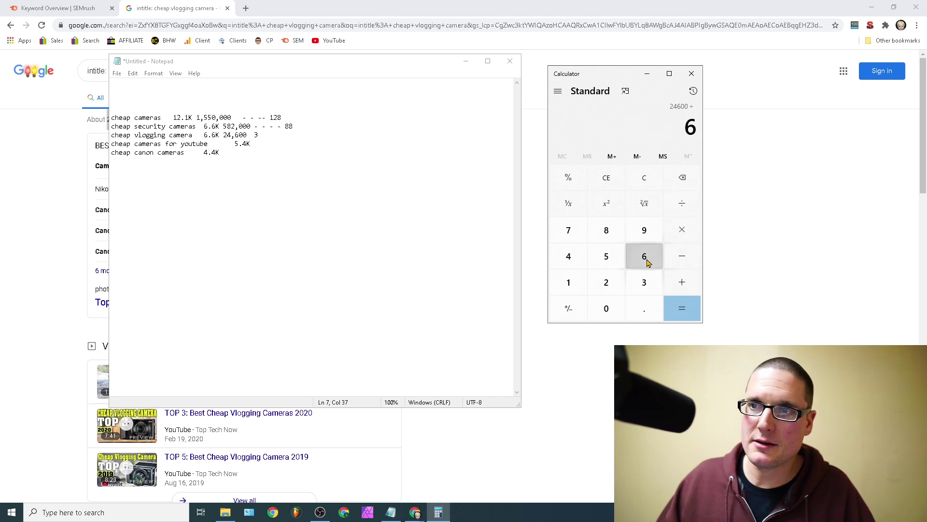
pyautogui.click(606, 311)
pyautogui.click(606, 311)
pyautogui.click(682, 309)
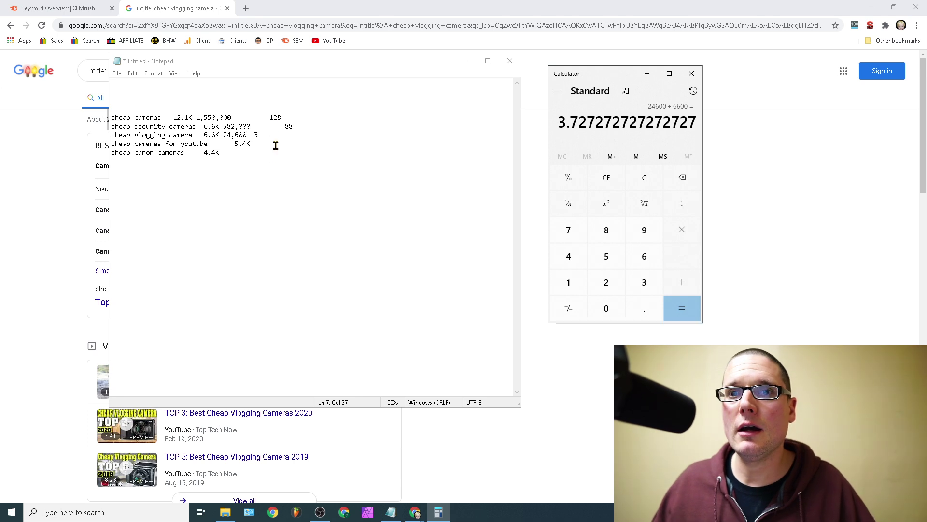
pyautogui.click(257, 137)
# Replace the vlogging camera ratio 3 with 4, then check the 128 ratio against Calculator.
pyautogui.press('BackSpace')
pyautogui.write('4')
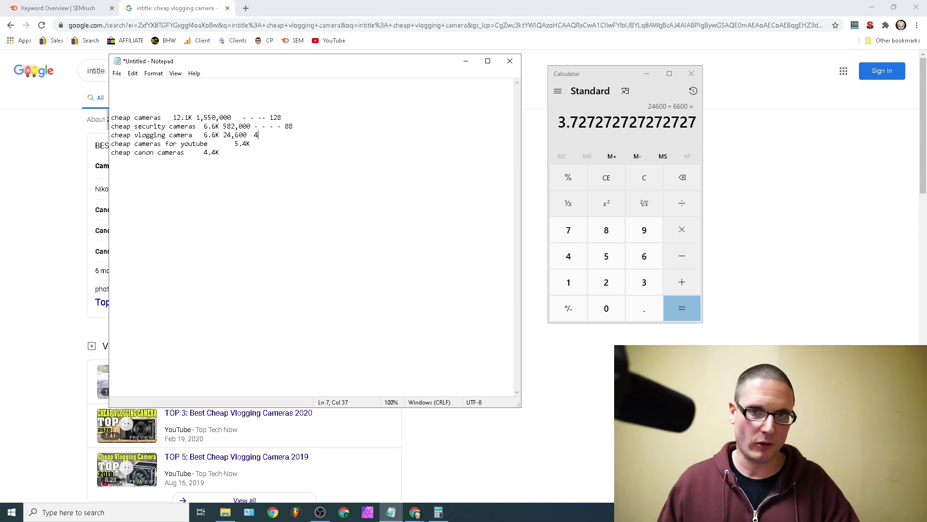
pyautogui.doubleClick(276, 117)
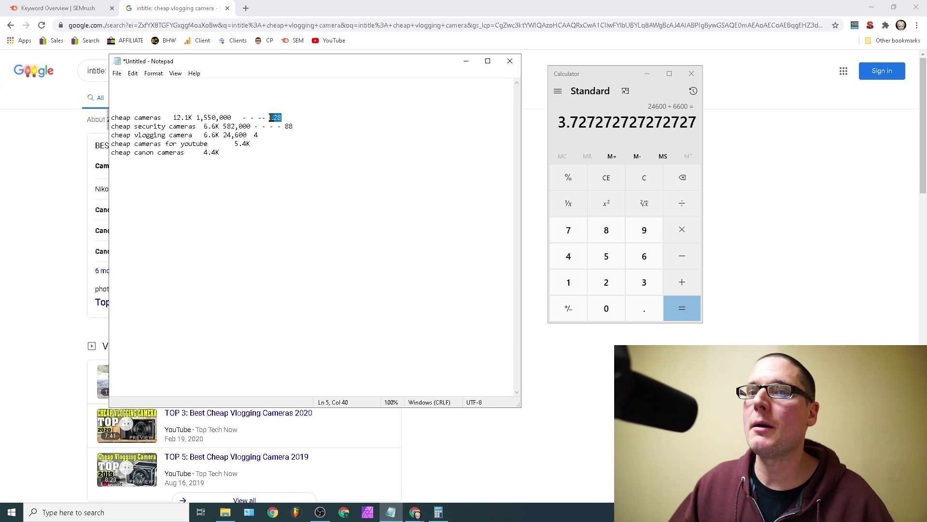
pyautogui.click(564, 124)
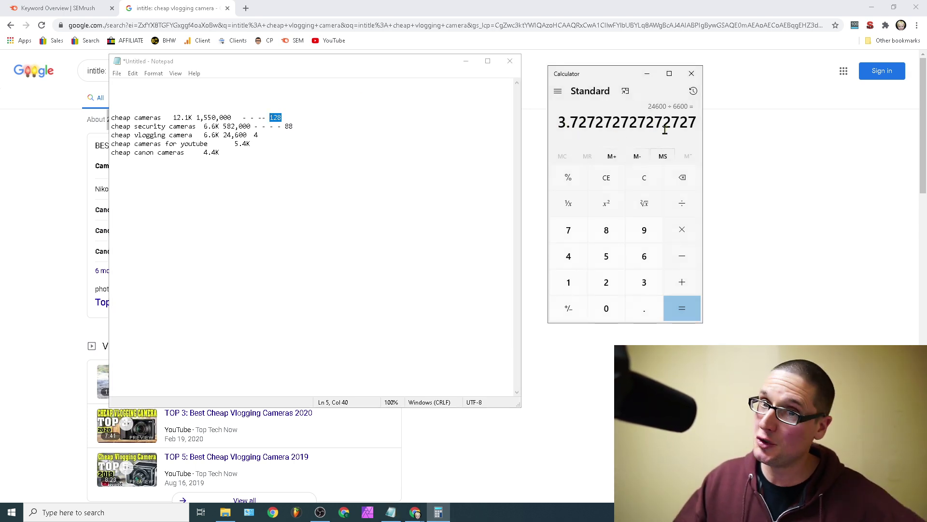
pyautogui.click(304, 113)
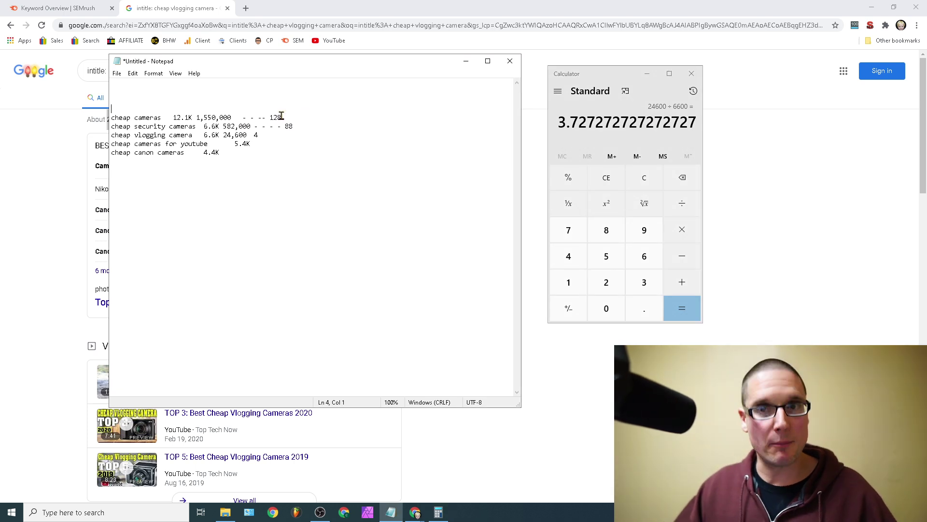
pyautogui.click(282, 117)
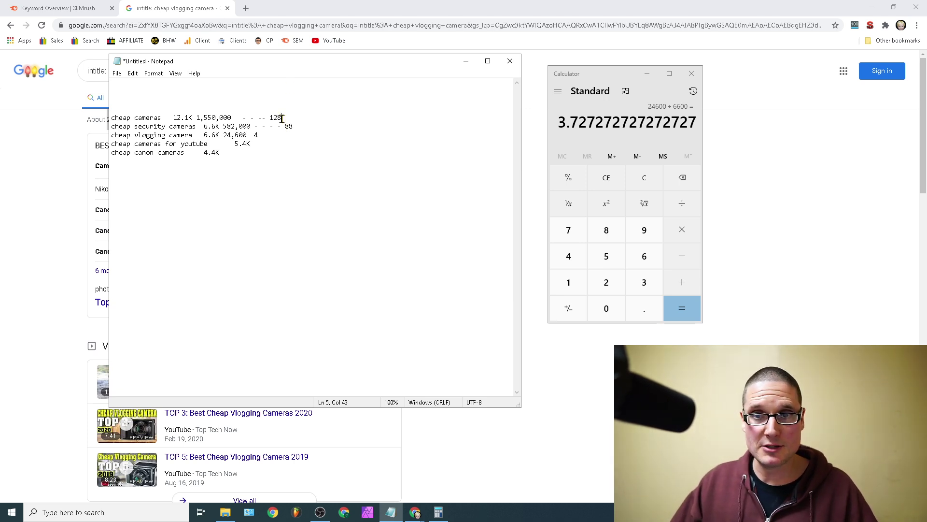
pyautogui.moveTo(283, 118); pyautogui.dragTo(275, 118)
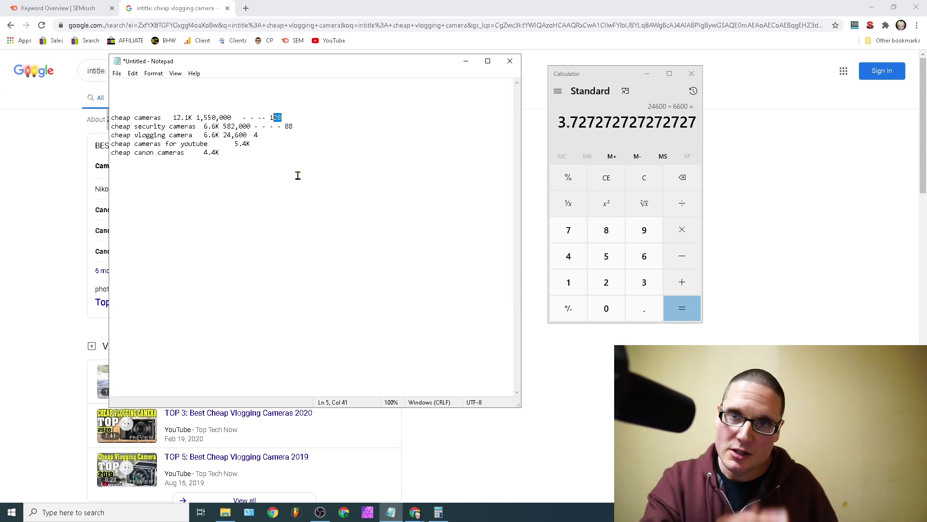
pyautogui.click(379, 183)
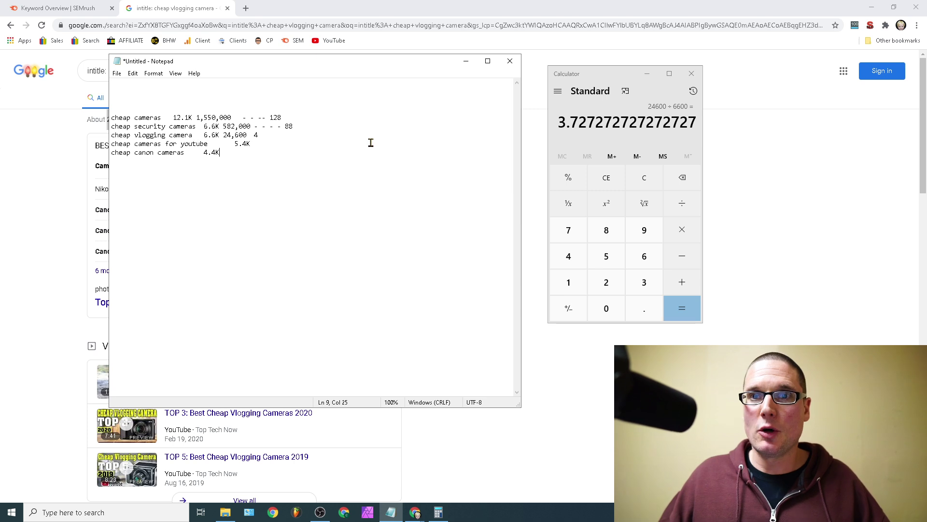
# Copy the keyword 'cheap vlogging camera' from the Notepad list.
pyautogui.moveTo(299, 72); pyautogui.dragTo(522, 73)
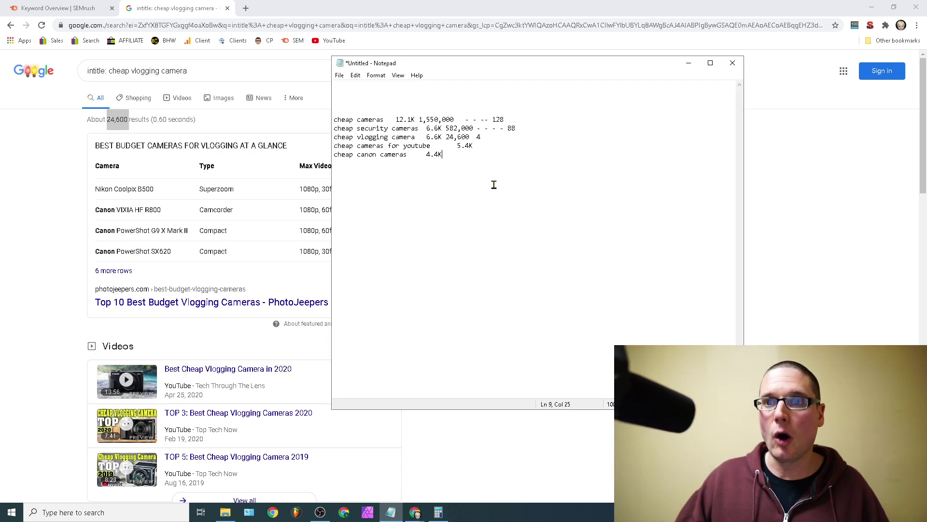
pyautogui.moveTo(415, 137); pyautogui.dragTo(331, 138)
pyautogui.rightClick(344, 136)
pyautogui.click(402, 173)
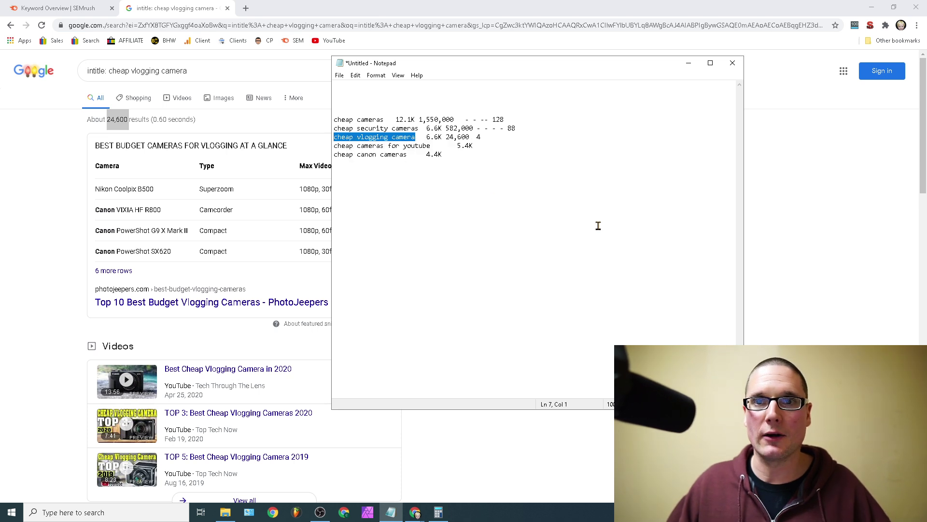
# Paste 'cheap vlogging camera' into Google in a new tab and search.
pyautogui.click(245, 7)
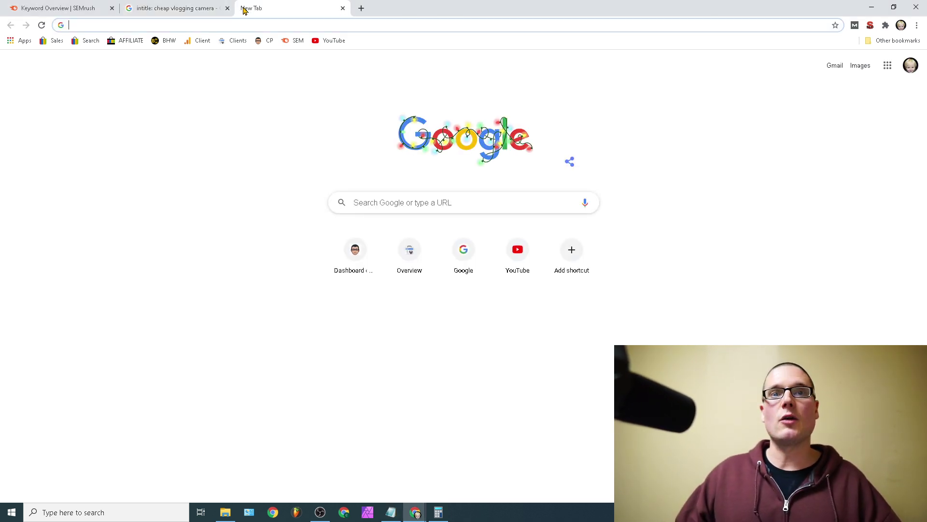
pyautogui.rightClick(371, 203)
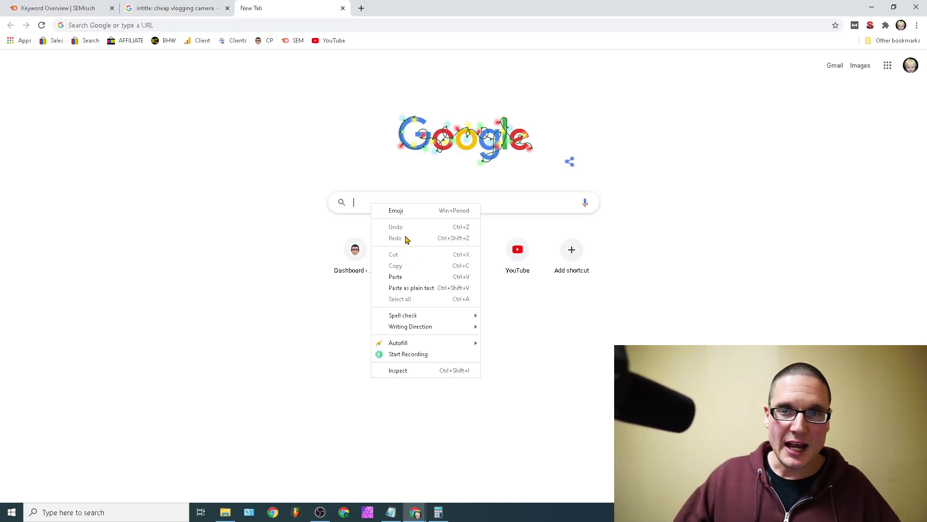
pyautogui.click(416, 279)
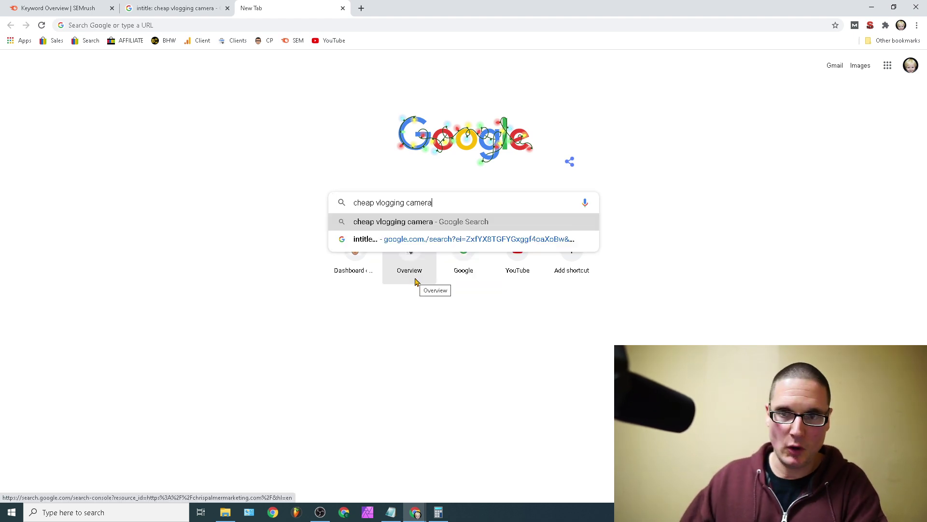
pyautogui.press('Return')
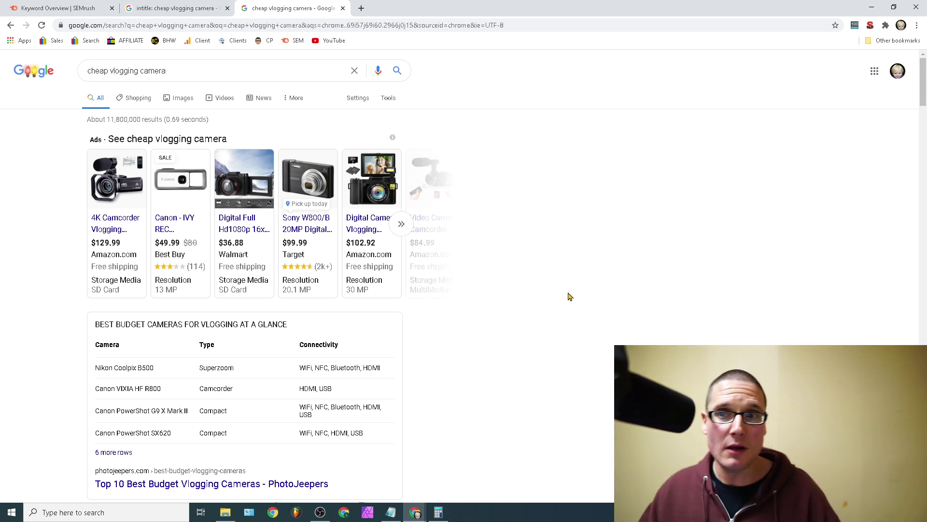
# Scroll past TechRadar, CNET, PremiumBeat and Digital Camera World results down to Shotkit.
pyautogui.scroll(-6, 573, 301)
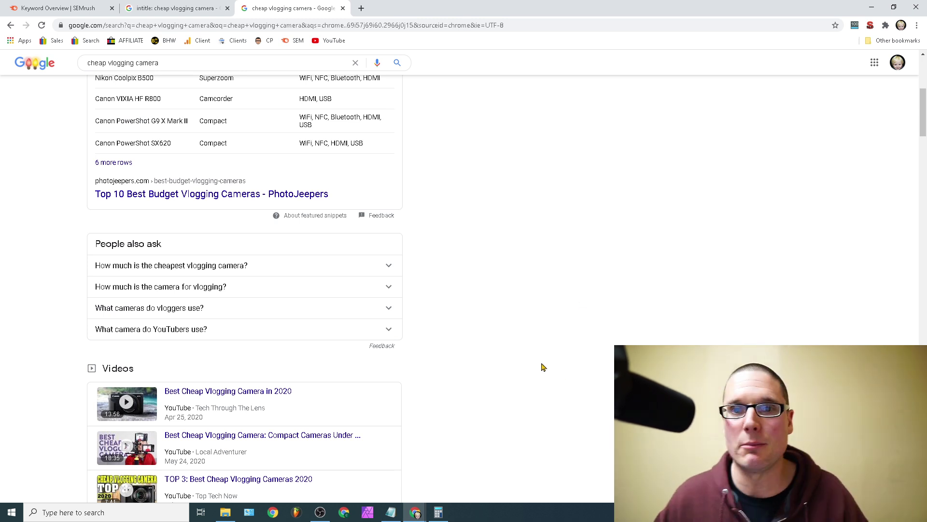
pyautogui.scroll(-4, 356, 499)
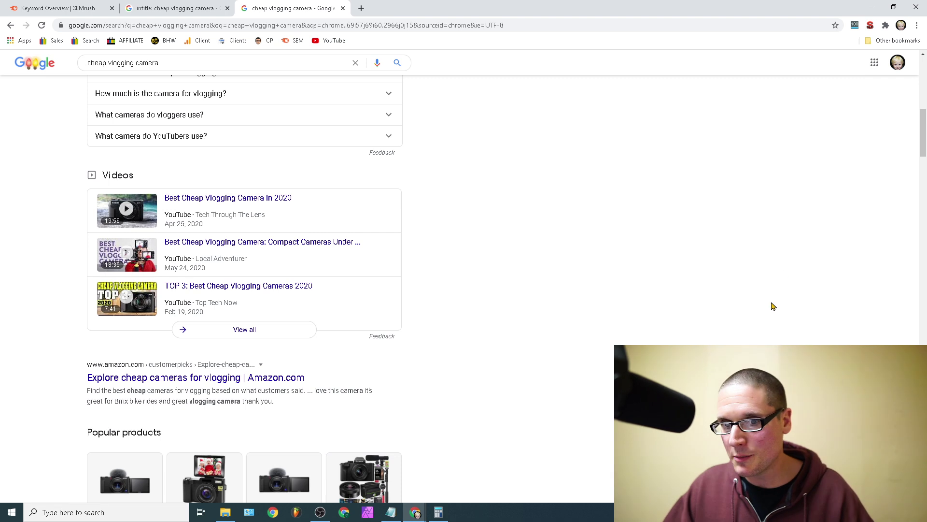
pyautogui.scroll(-2, 725, 314)
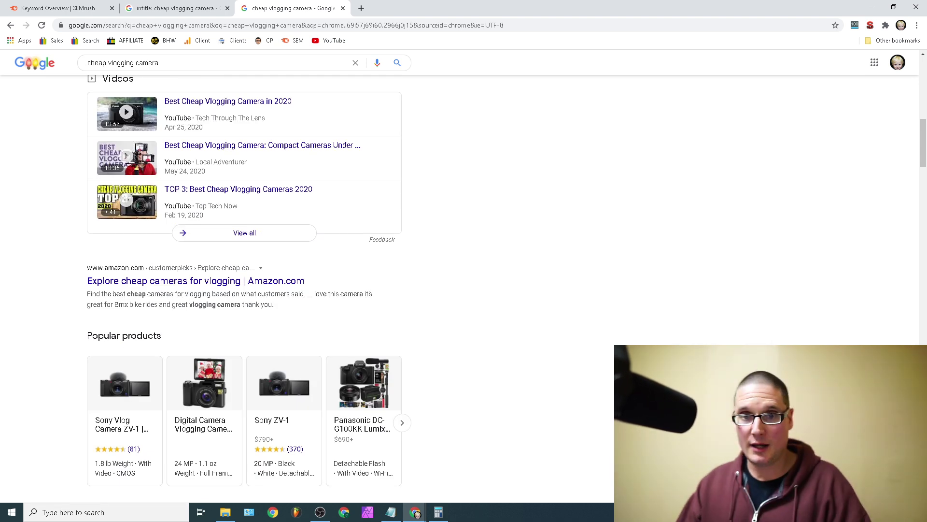
pyautogui.scroll(-3, 244, 289)
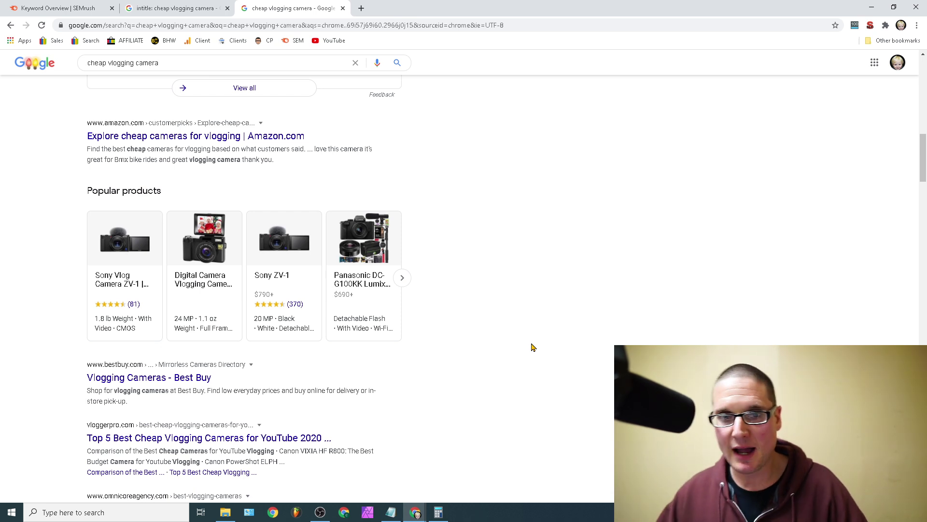
pyautogui.scroll(-3, 533, 347)
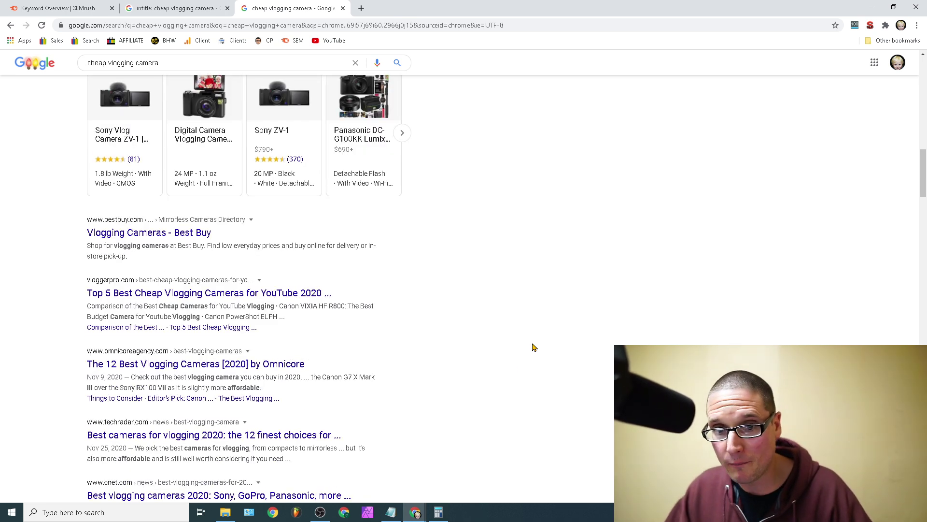
pyautogui.scroll(-1, 534, 348)
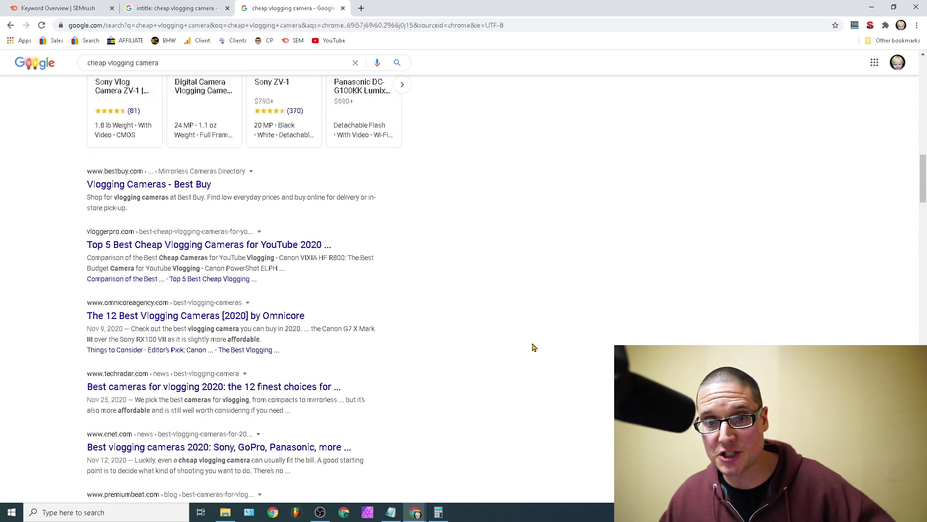
pyautogui.scroll(-1, 530, 344)
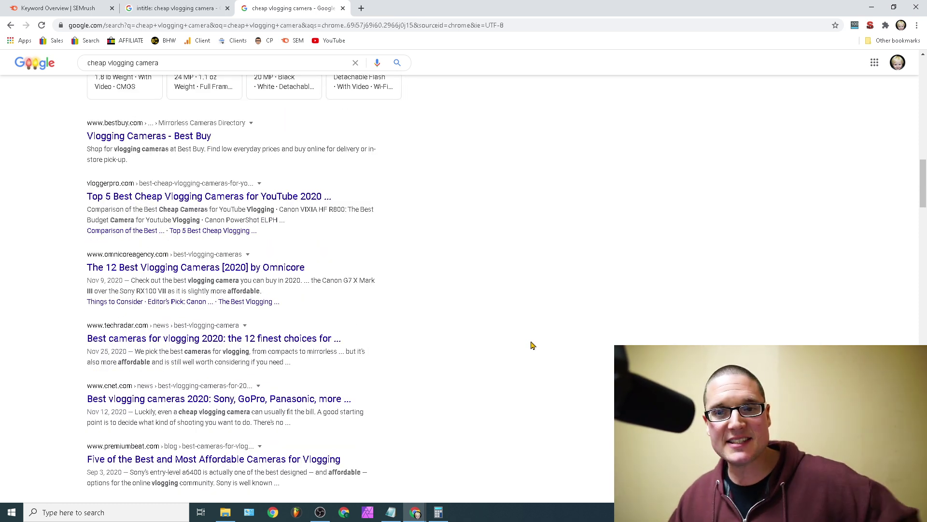
pyautogui.scroll(-1, 532, 345)
pyautogui.scroll(-2, 535, 345)
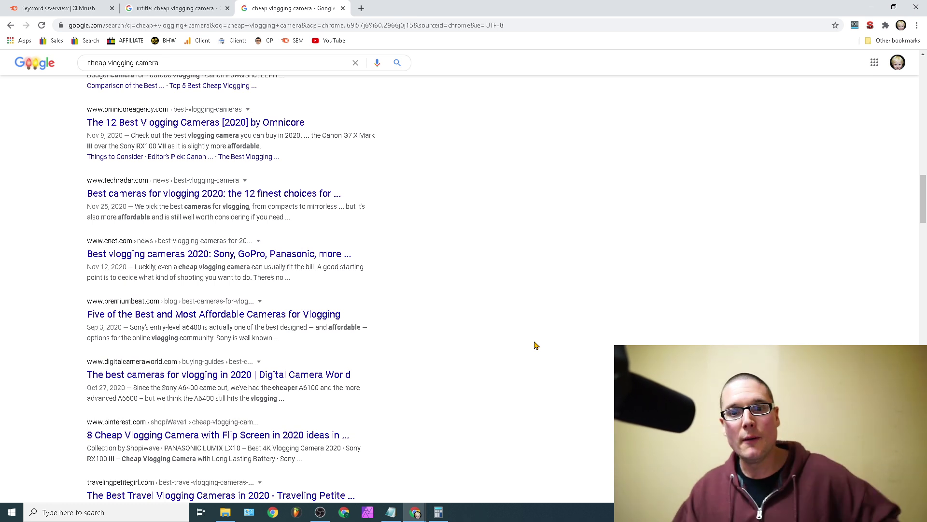
pyautogui.scroll(-2, 537, 340)
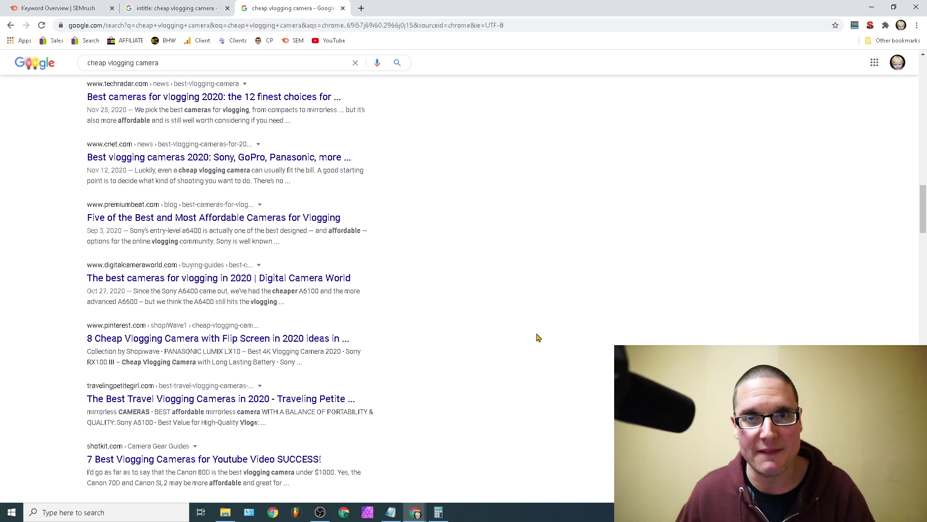
# Switch back to the SEMrush Keyword Overview tab showing cheap cameras at 12.1K volume.
pyautogui.moveTo(397, 518)
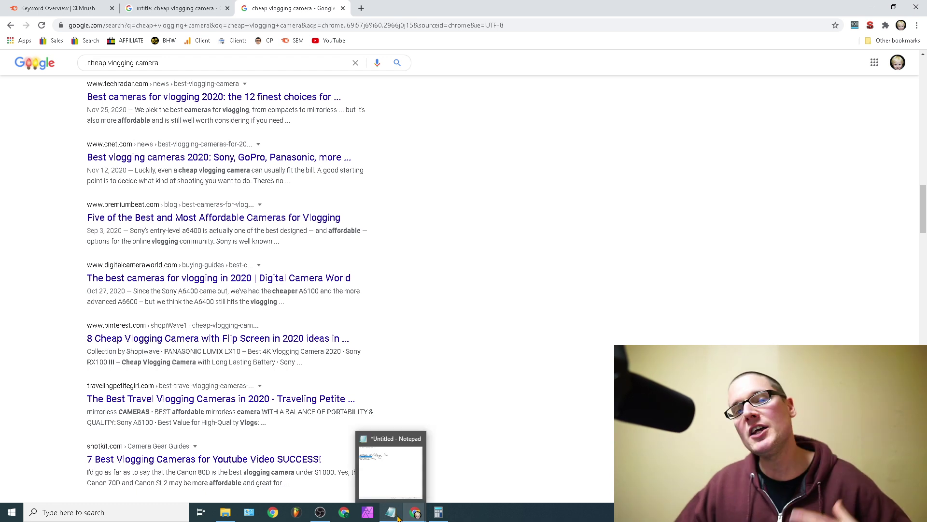
pyautogui.click(72, 7)
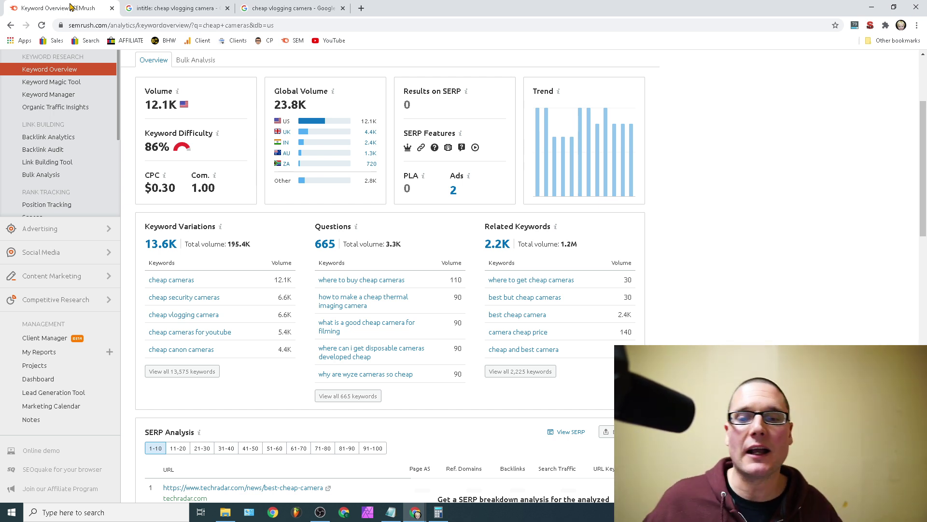
pyautogui.moveTo(392, 513)
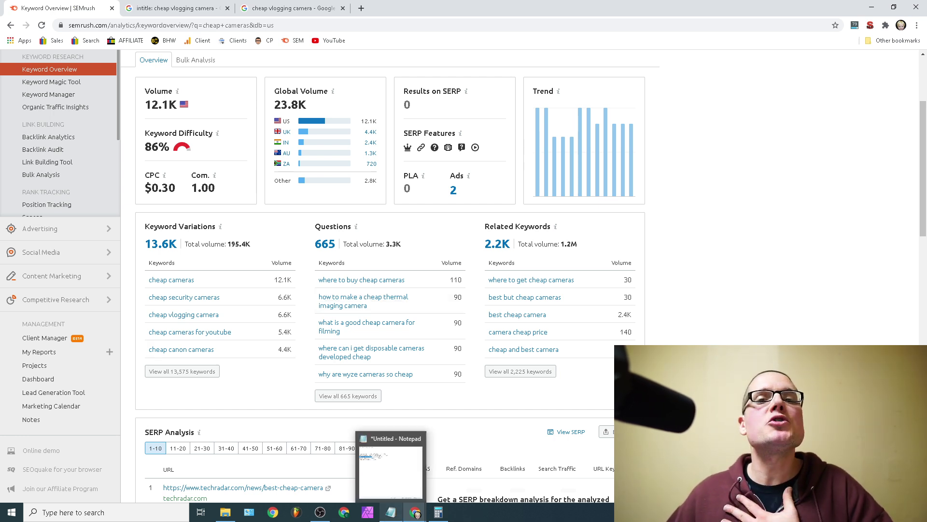